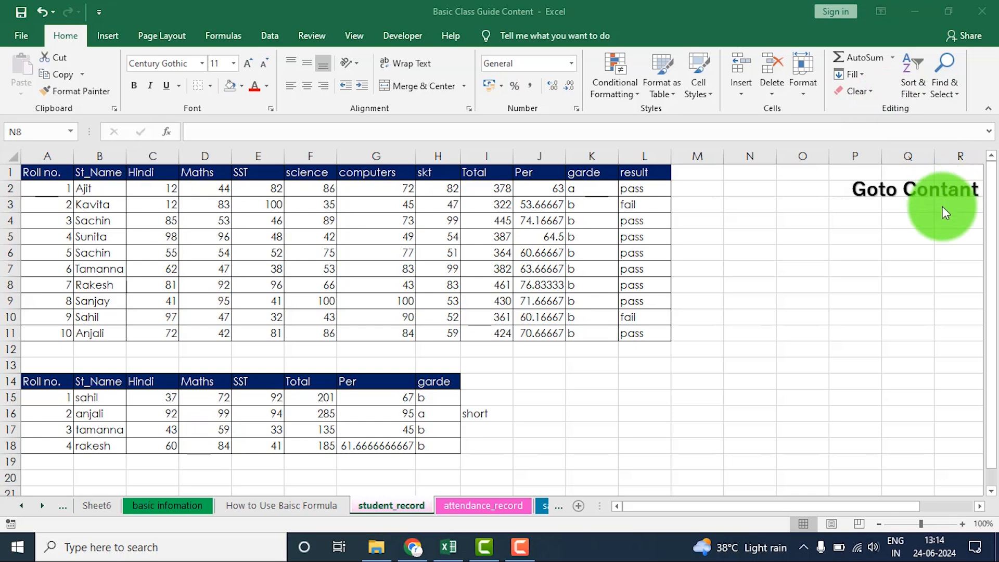
click(672, 95)
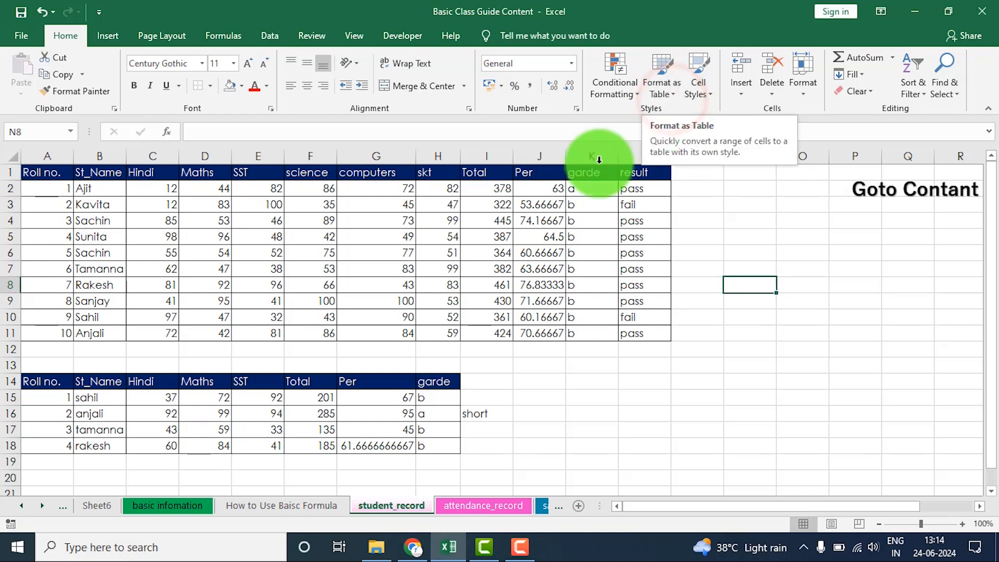
click(359, 283)
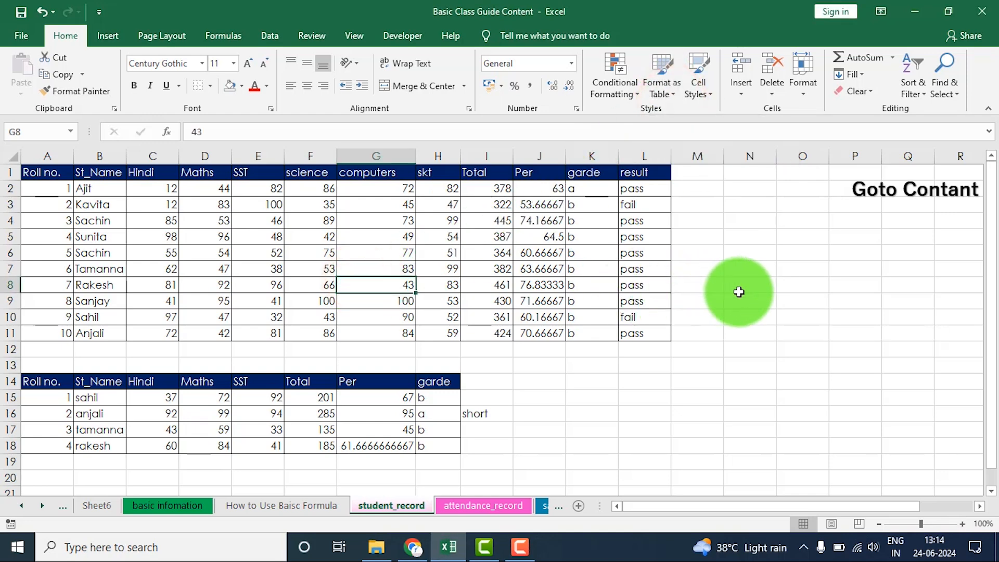
drag(38, 177, 653, 334)
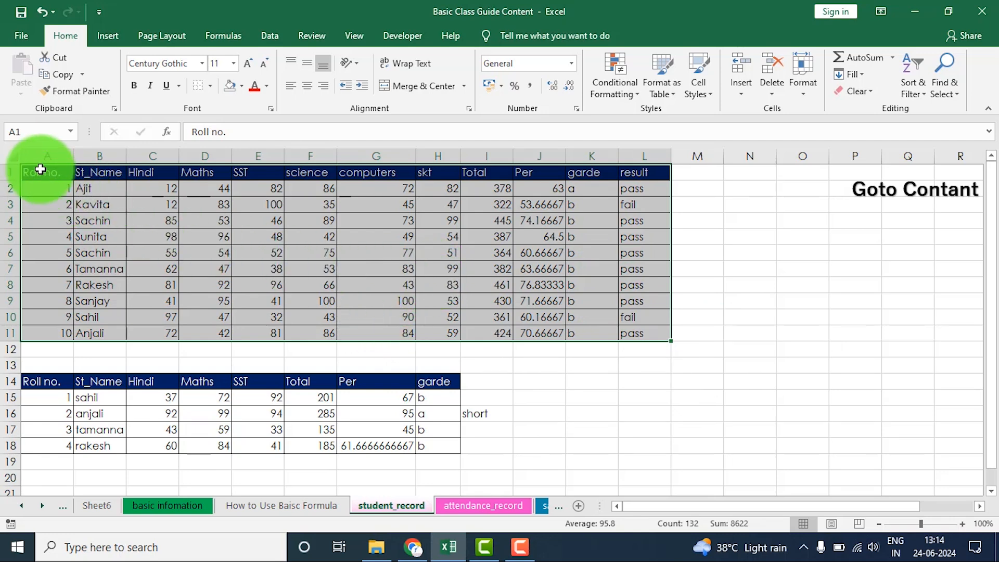
drag(38, 172, 637, 334)
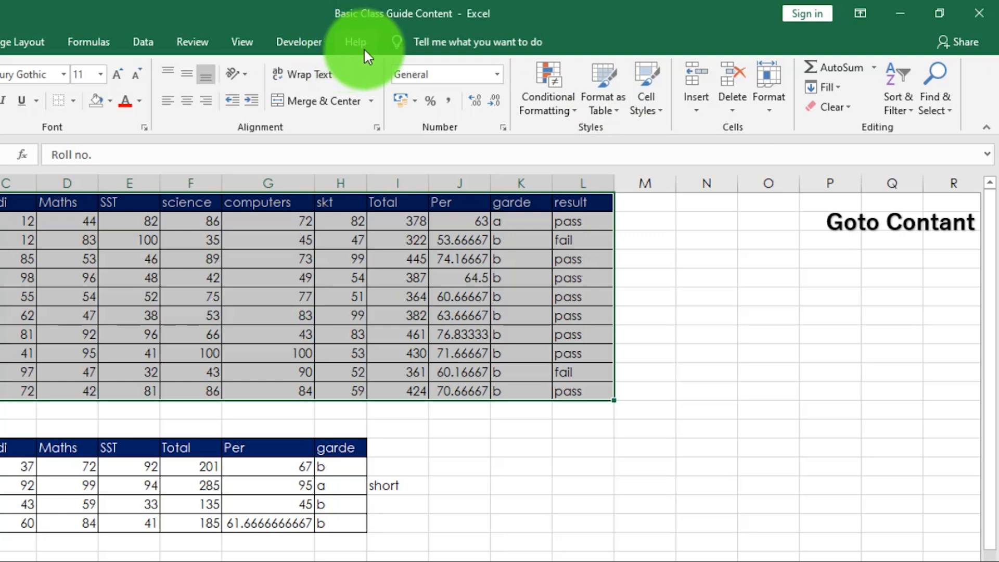
click(274, 308)
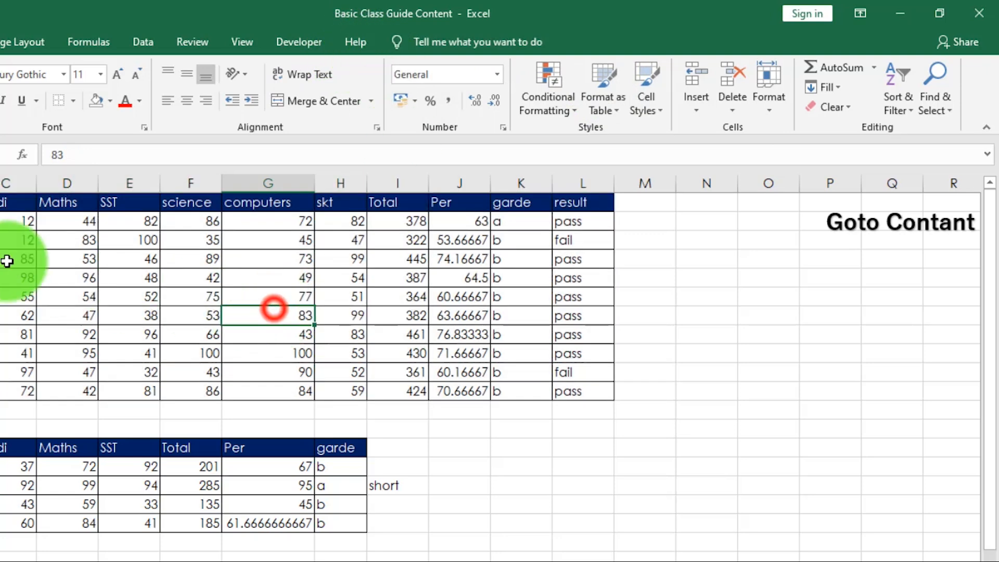
- Format the student records in A1:L11 as a table with headers, using the light magenta style with a solid header row
drag(1, 202, 576, 389)
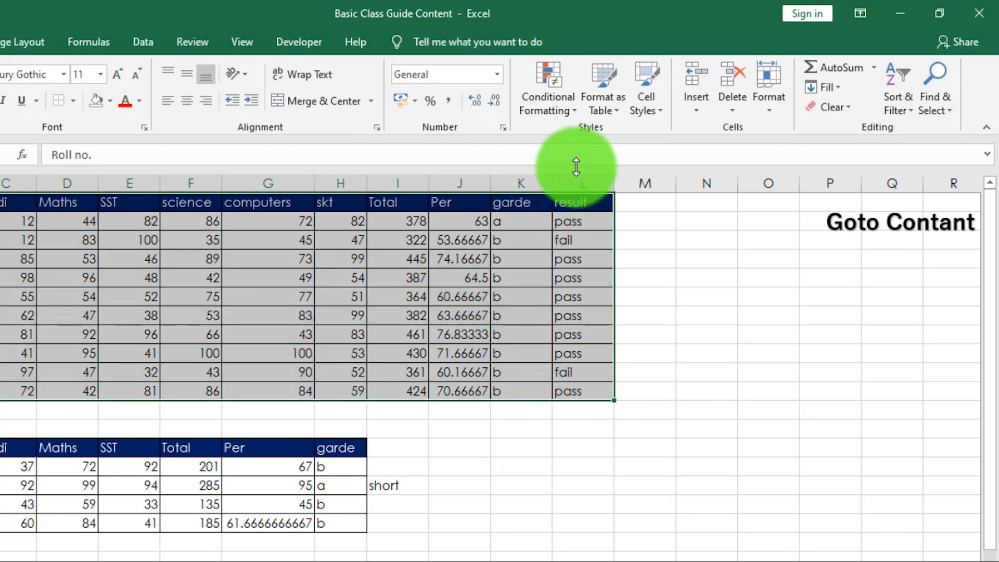
click(614, 112)
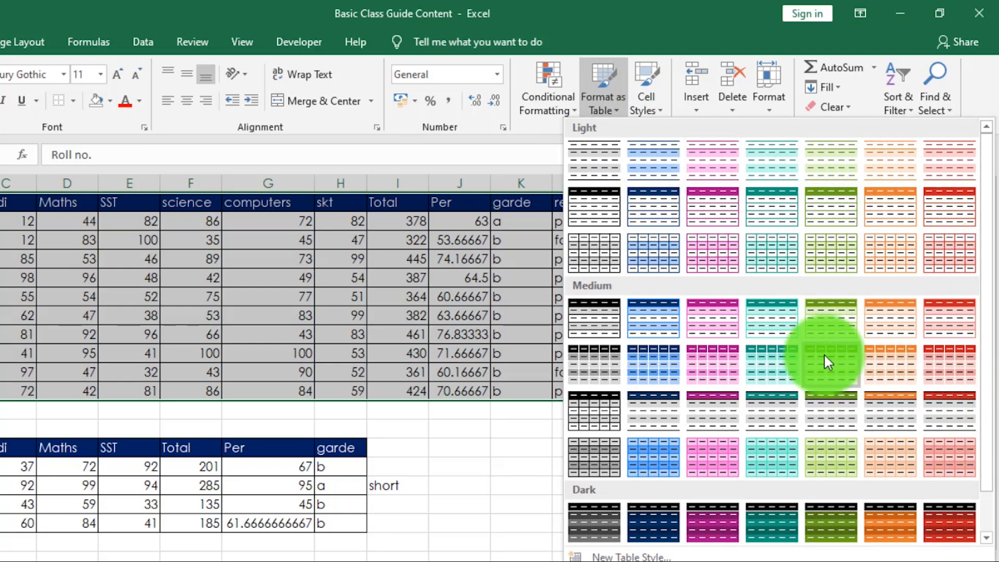
scroll(858, 343, down, 1)
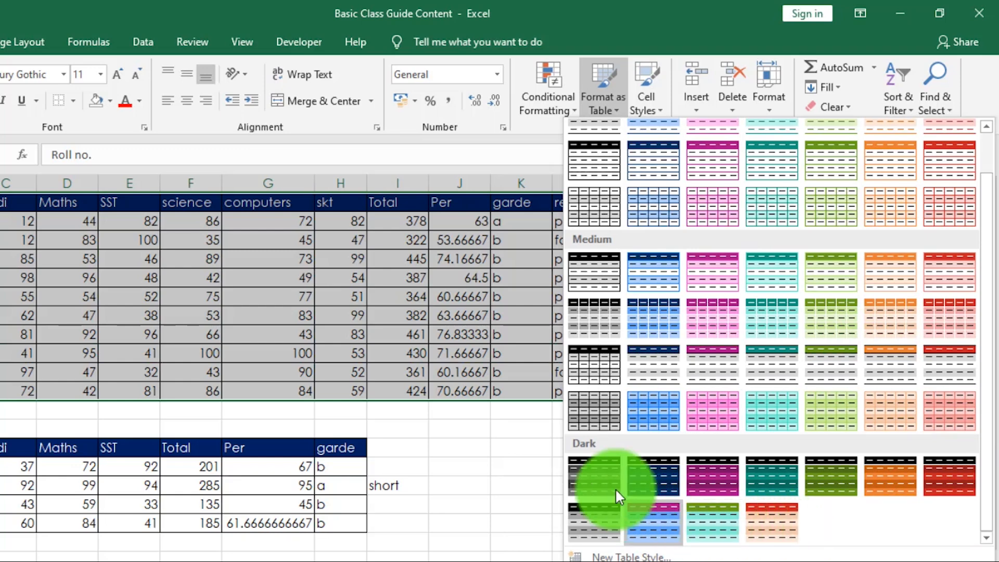
scroll(682, 278, up, 1)
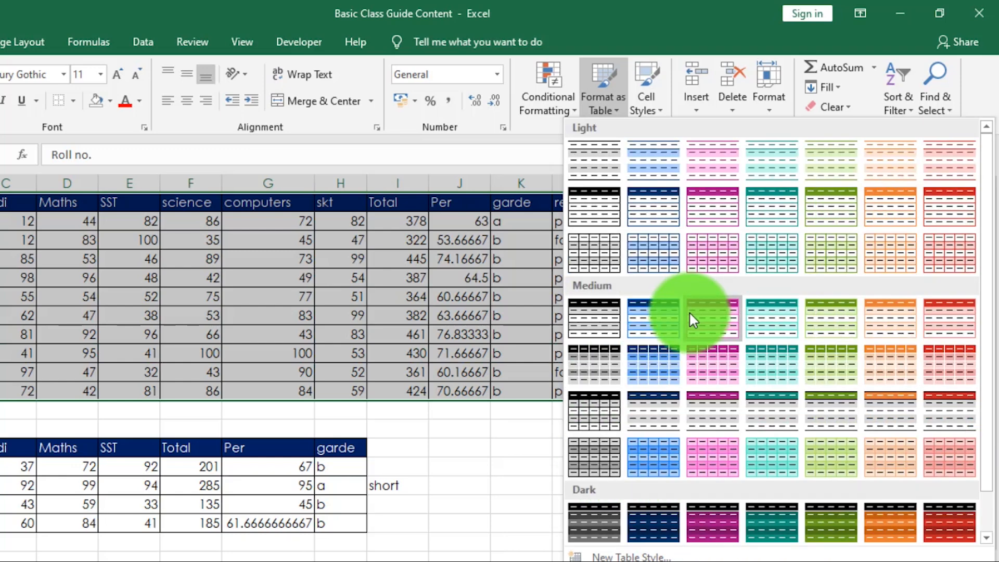
click(710, 207)
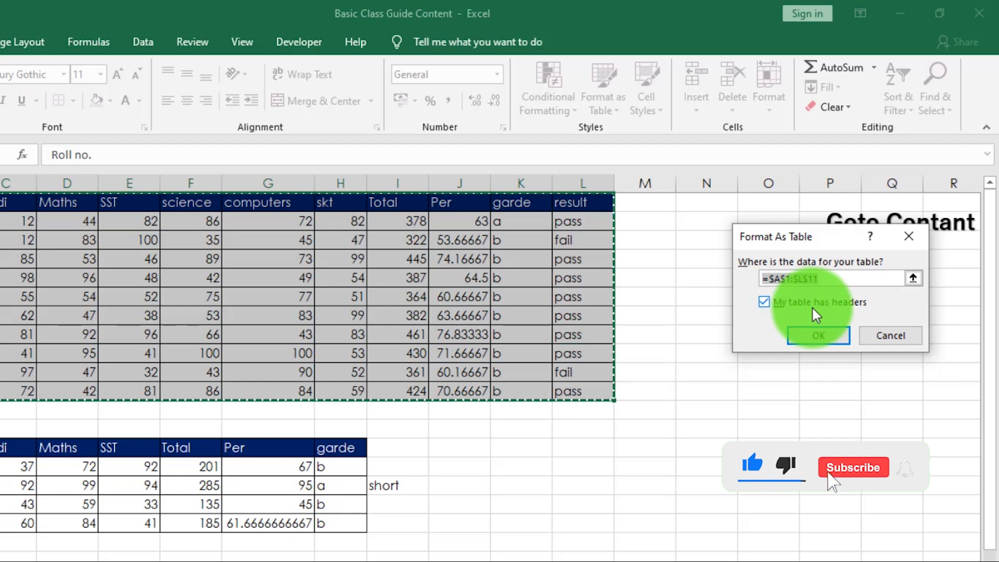
click(783, 302)
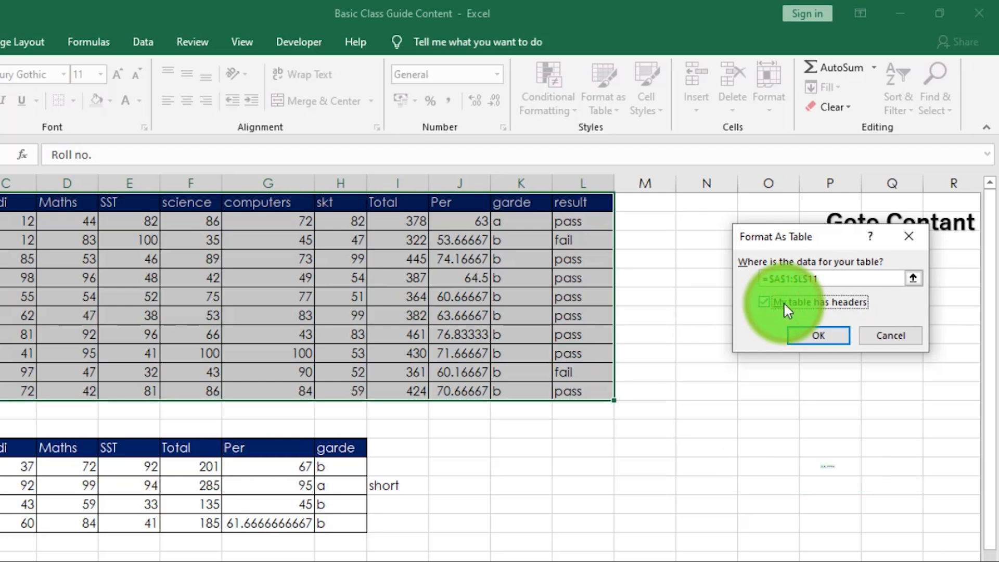
click(783, 302)
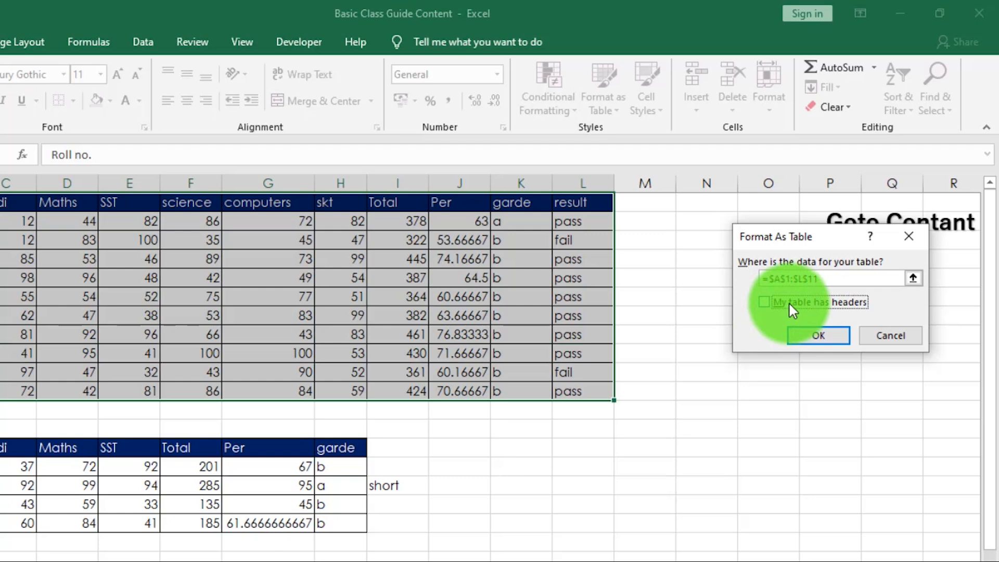
click(787, 303)
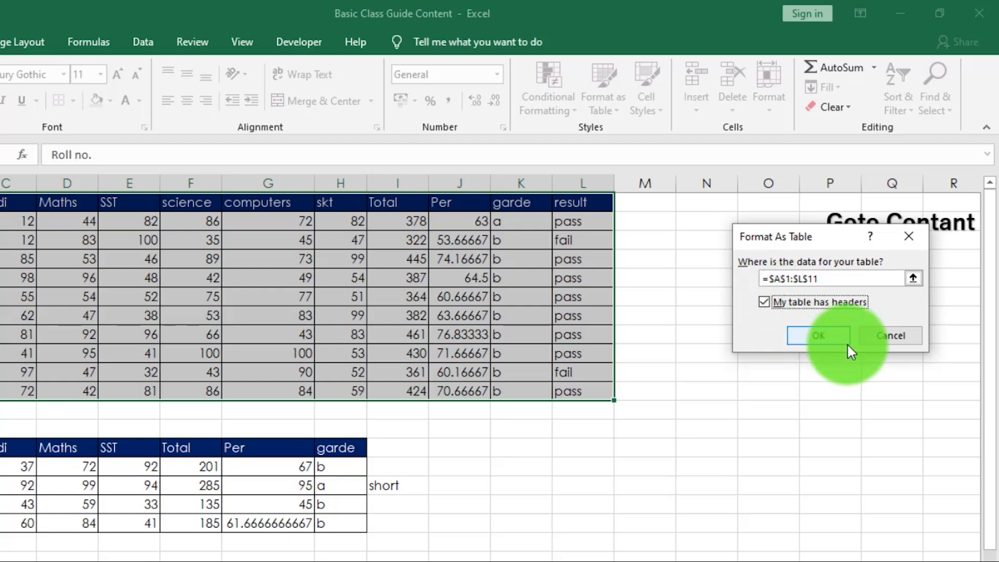
click(822, 339)
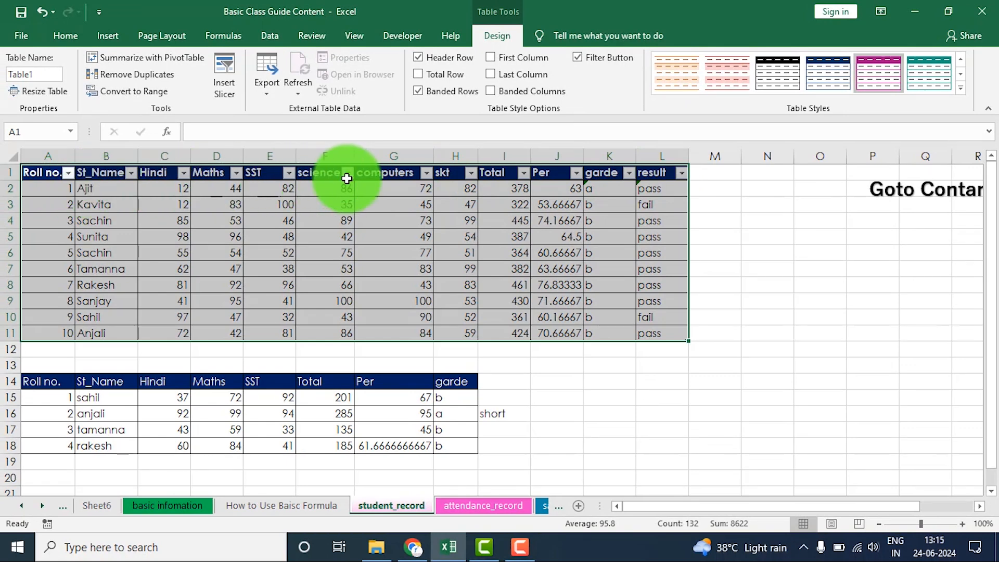
- Examine the table tools with cells inside and outside the student table selected, and preview other table styles
click(474, 225)
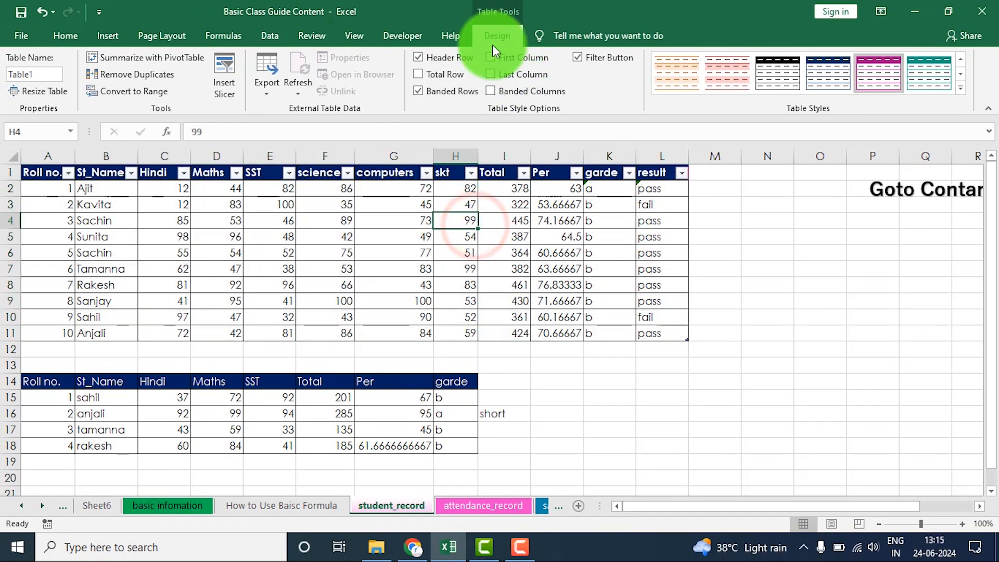
click(172, 413)
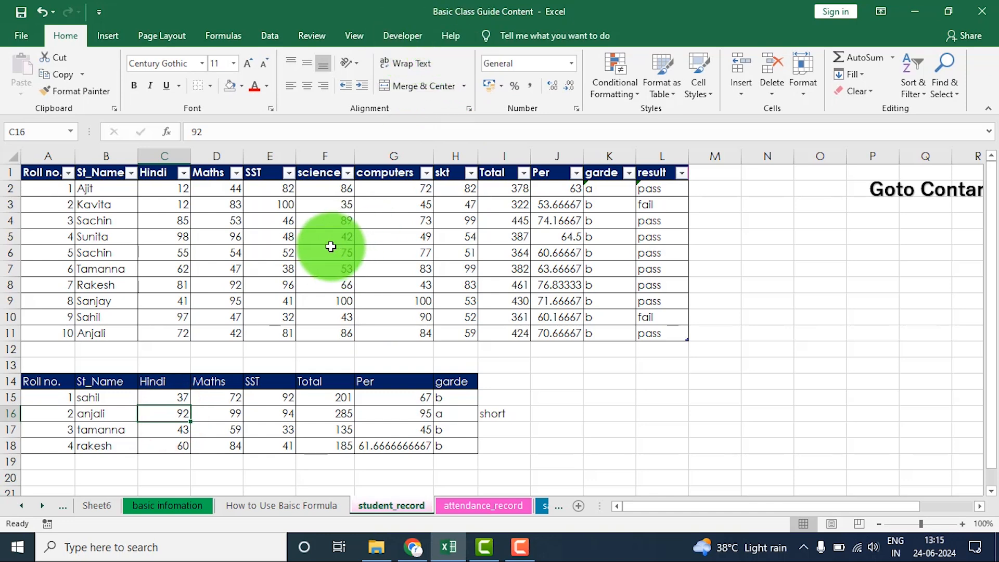
click(331, 247)
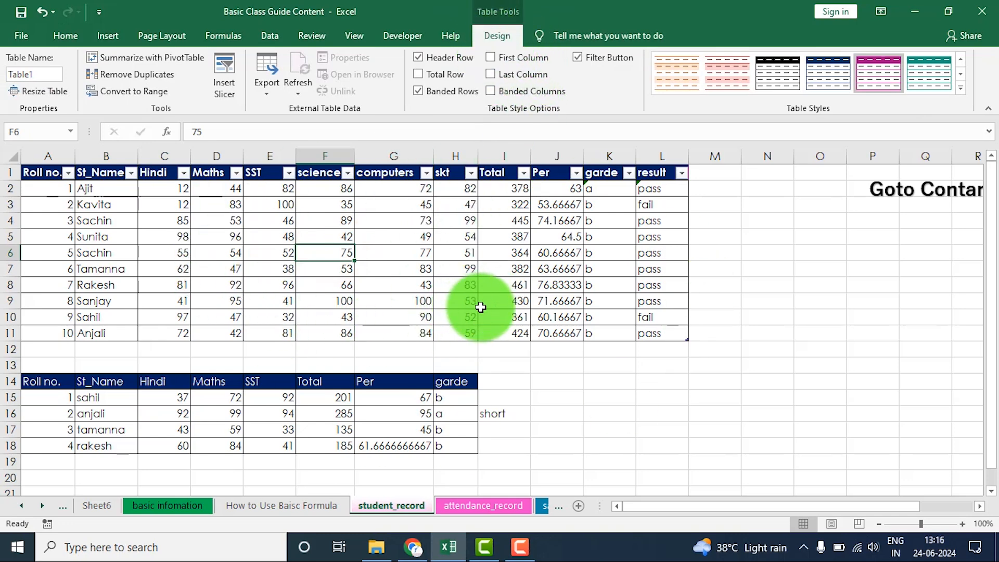
click(66, 37)
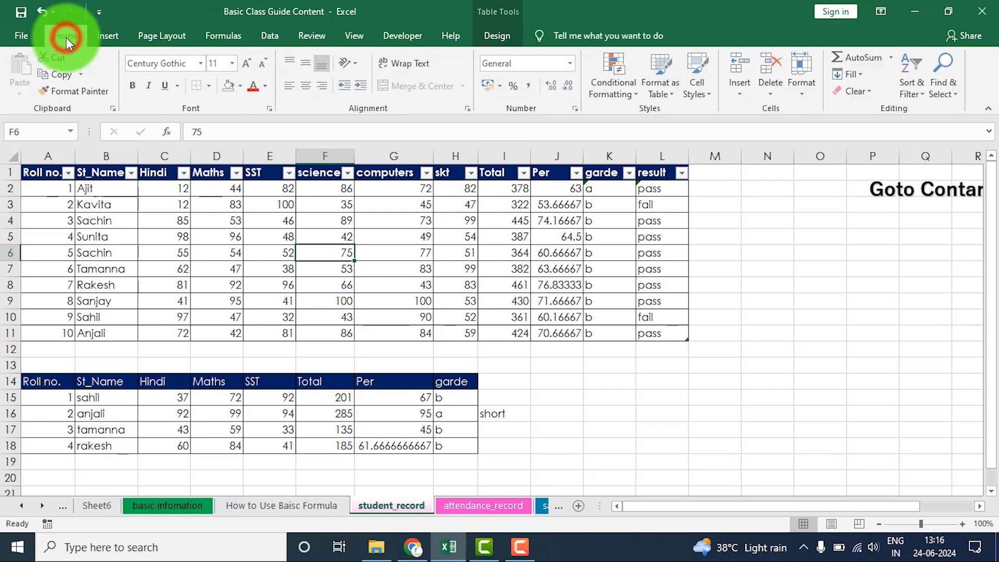
click(672, 96)
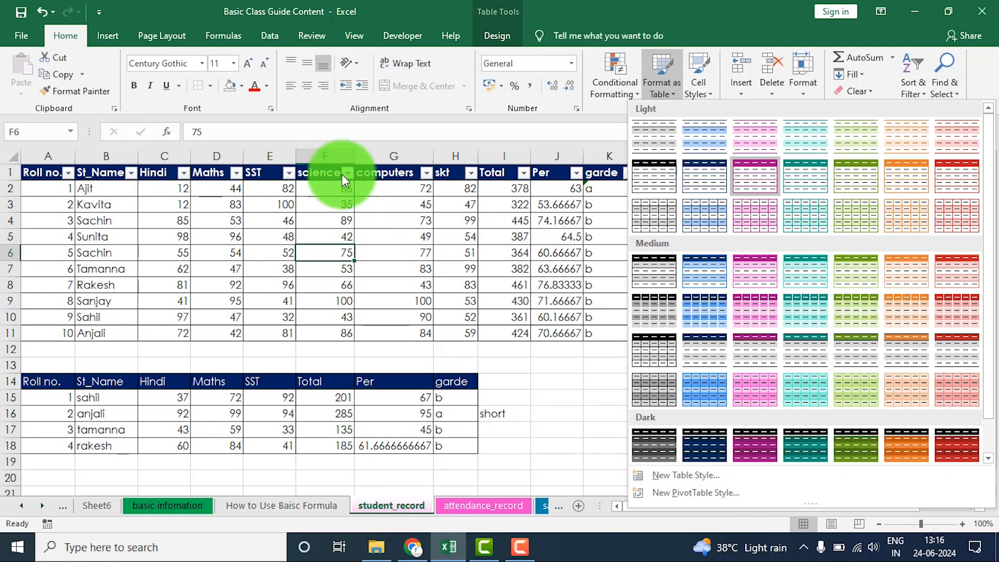
click(672, 92)
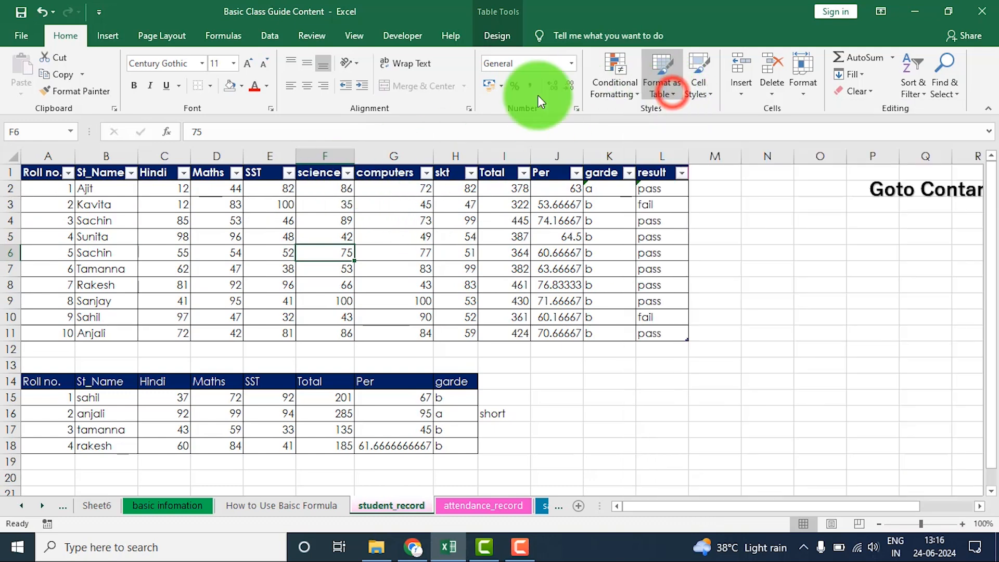
click(108, 36)
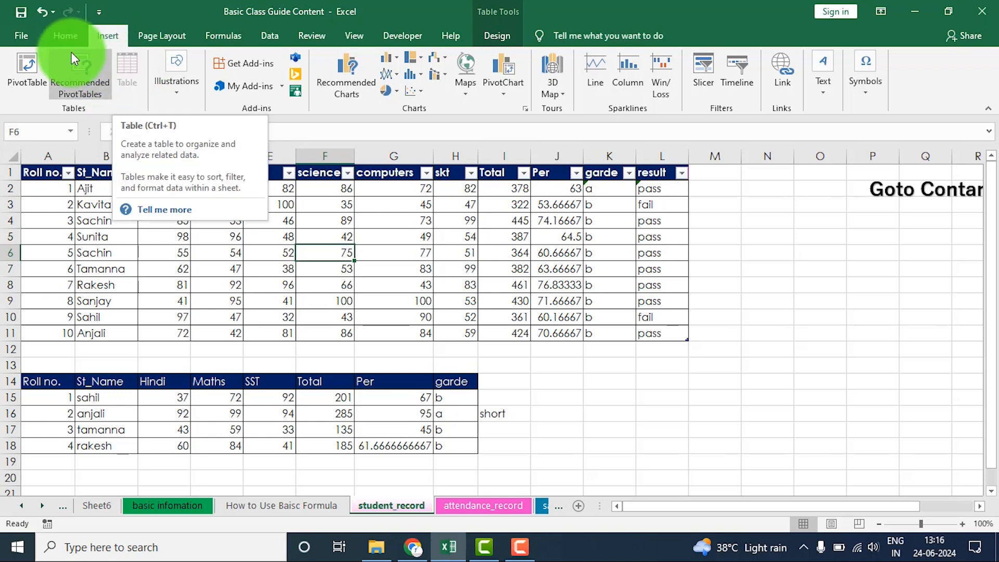
click(67, 37)
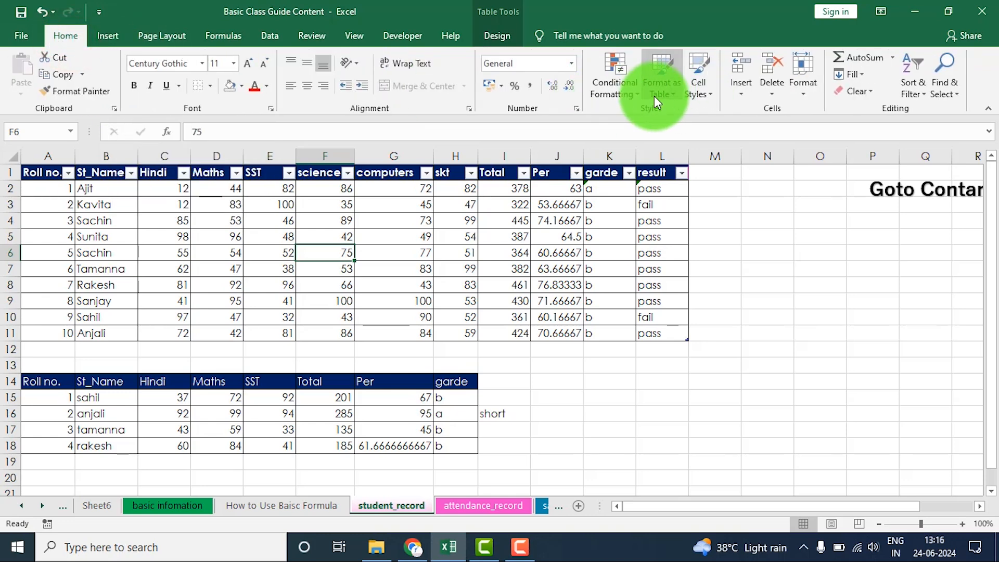
click(662, 92)
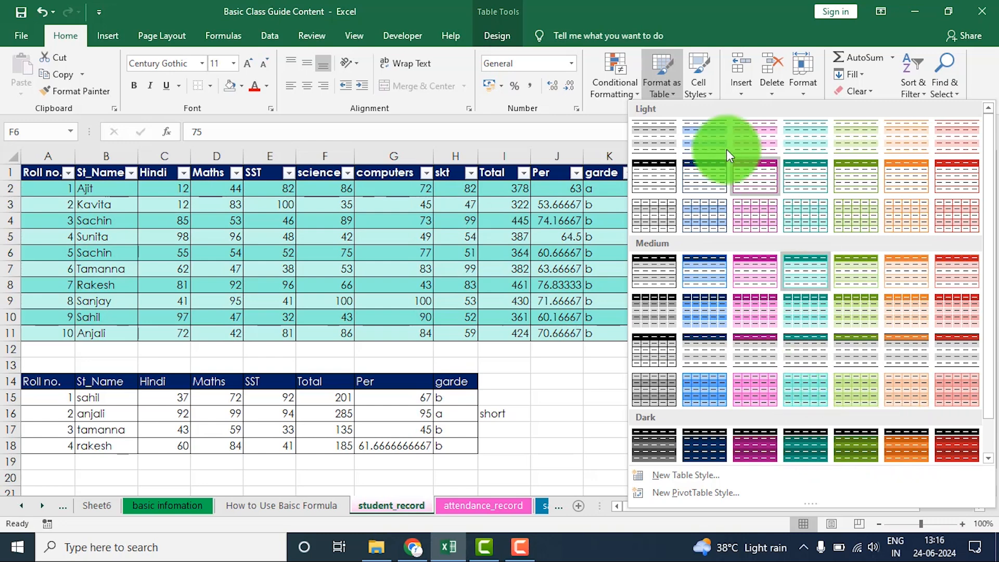
click(667, 92)
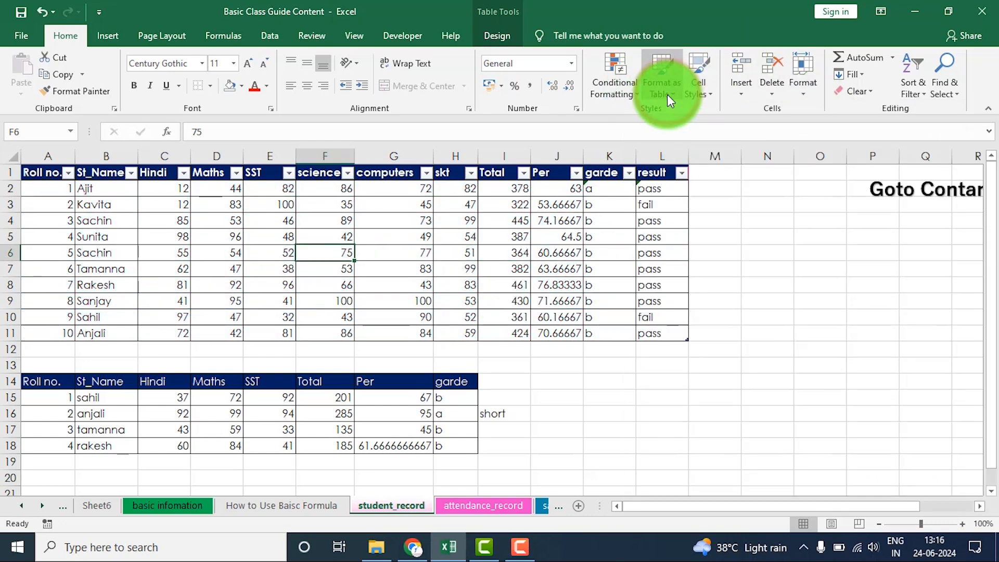
click(428, 266)
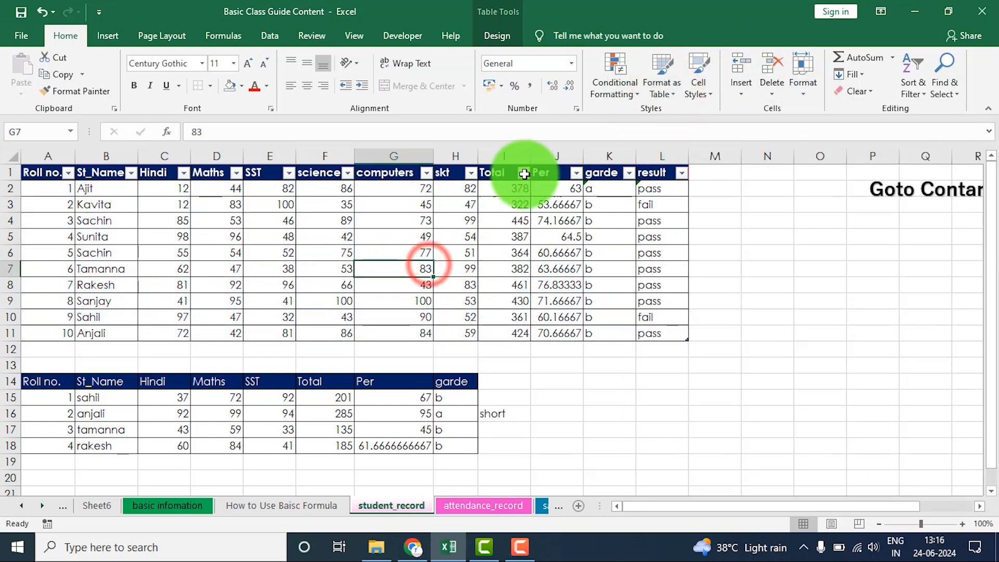
- Restyle the student table in A1:L11 with the medium blue banded style that has a dark blue header
click(495, 37)
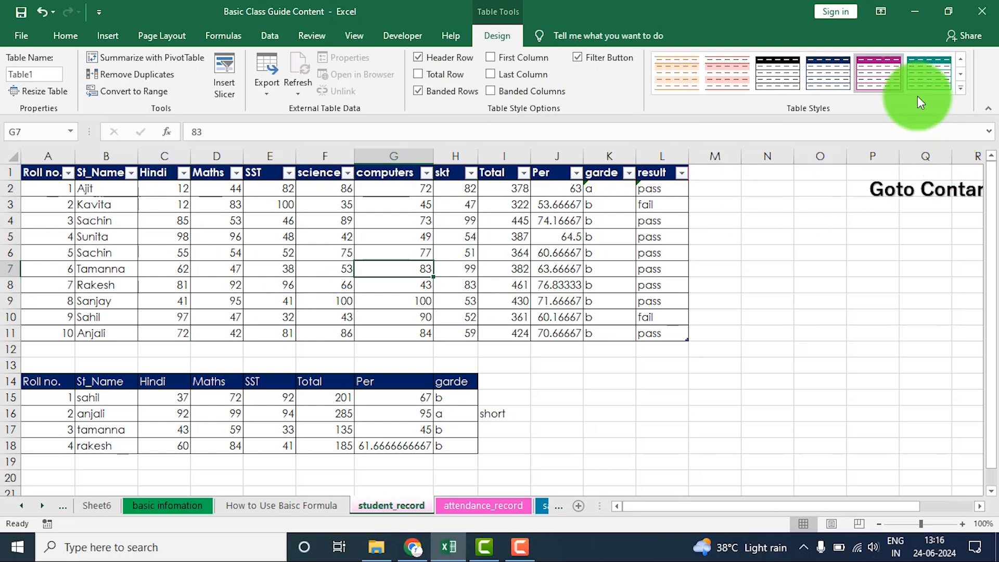
click(938, 71)
drag(33, 172, 607, 336)
click(960, 91)
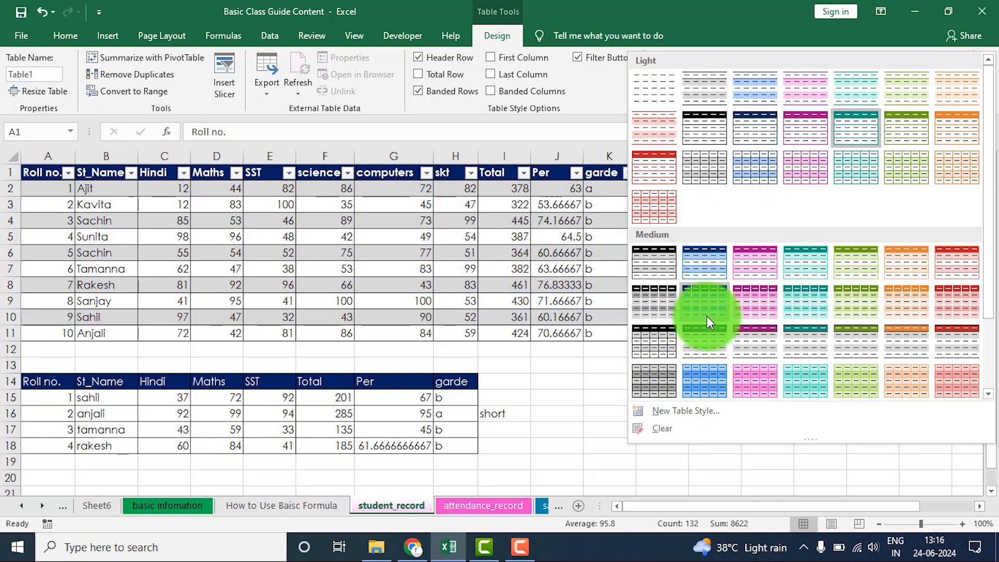
click(703, 301)
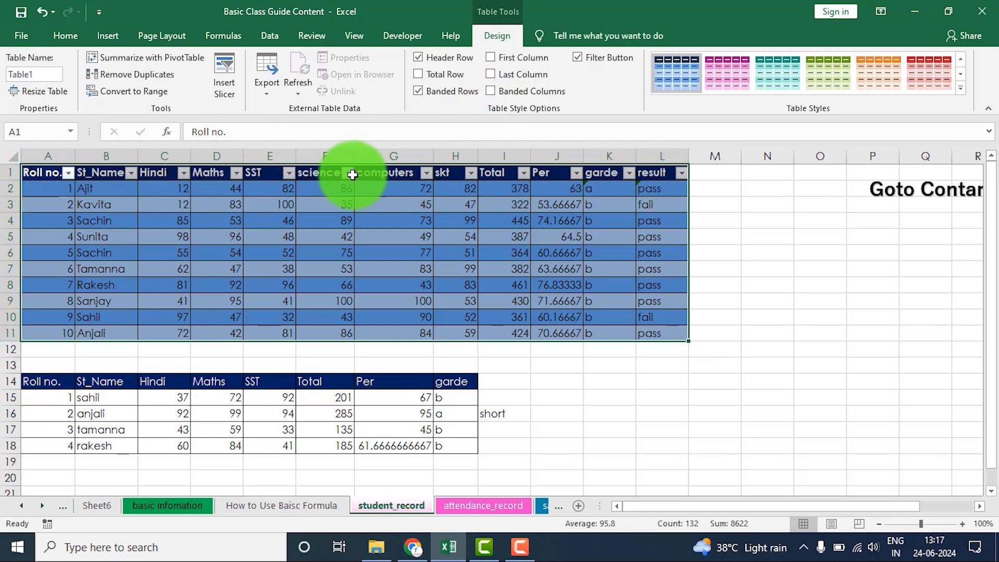
- Turn the student table's header row off and back on, and add a total row
click(416, 57)
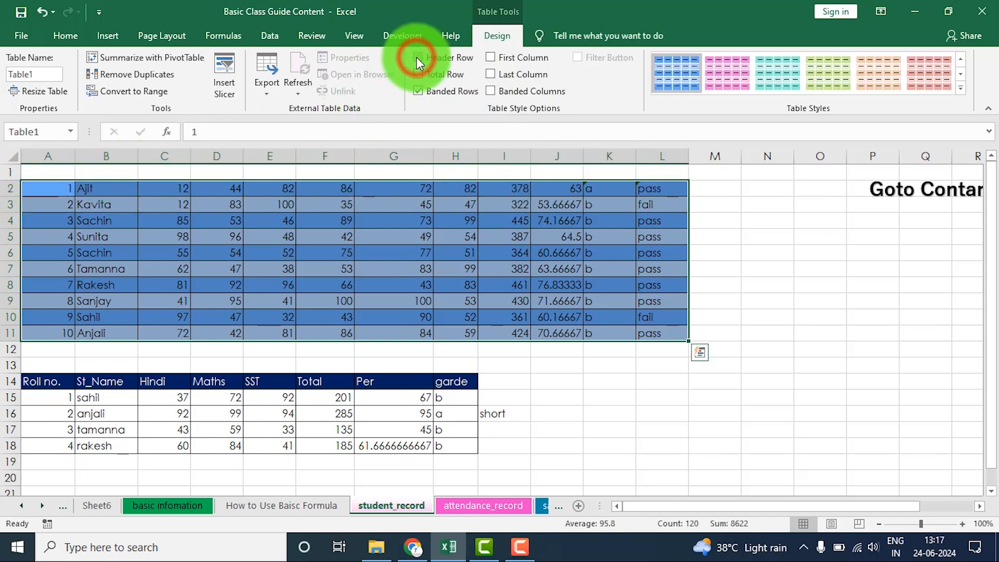
click(416, 57)
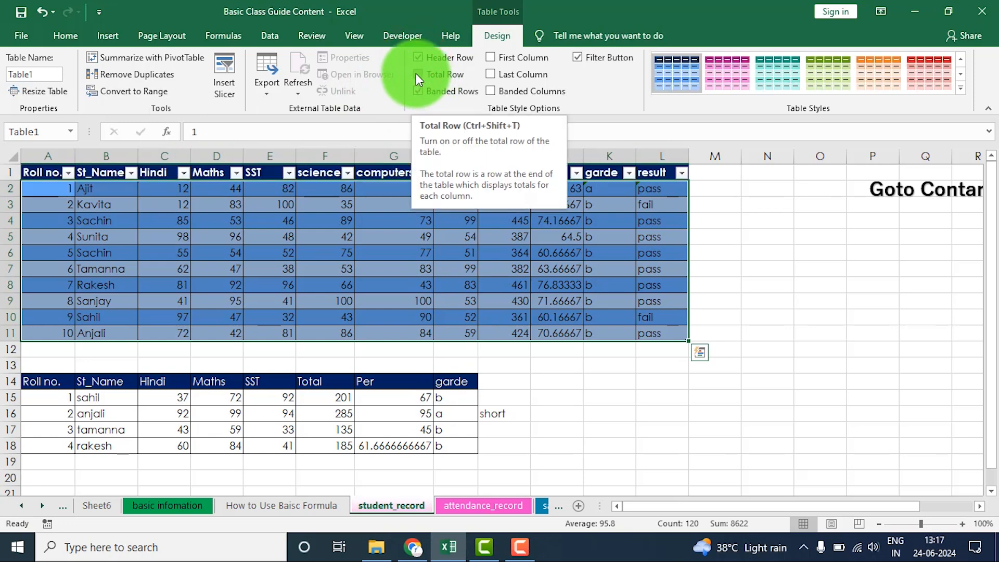
click(416, 74)
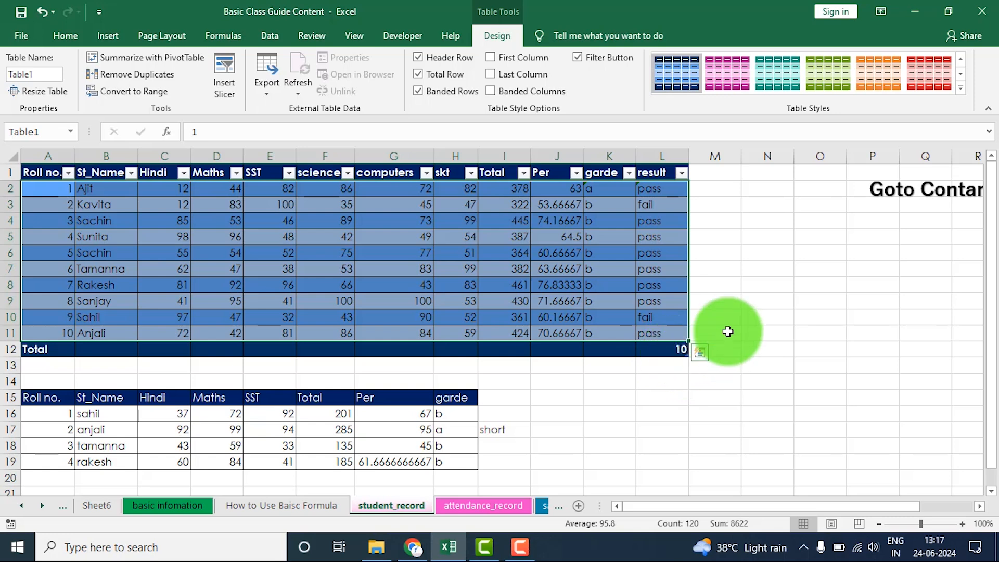
- On the How to Use Baisc Formula sheet, format B1:F18 as a table in the medium blue gridded style and add a total row
click(263, 509)
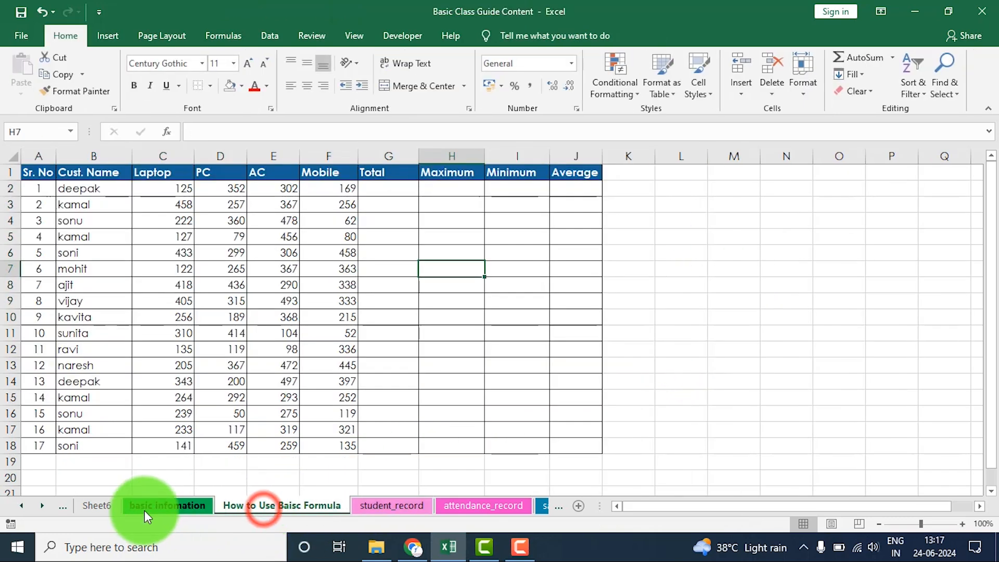
click(408, 391)
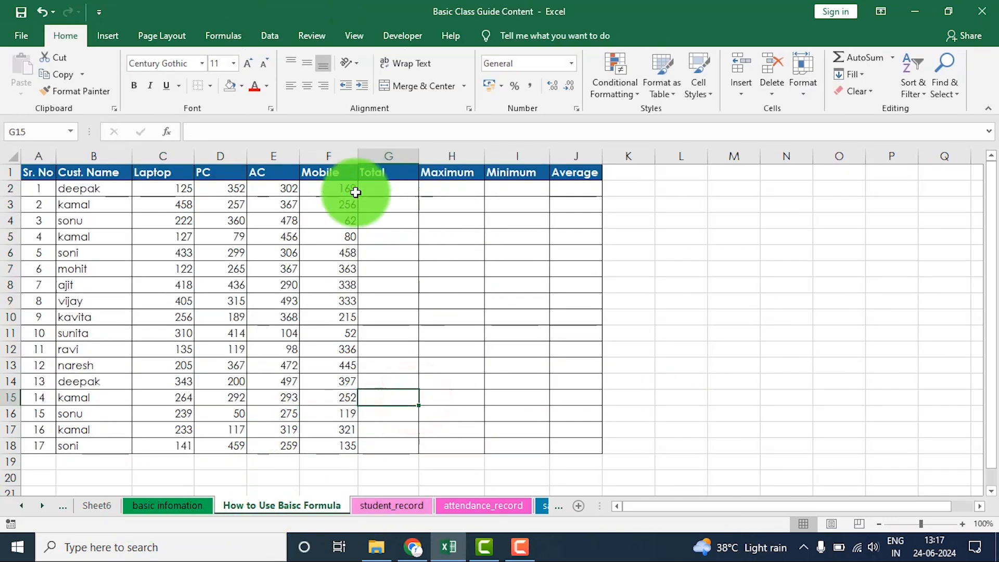
drag(67, 171, 321, 442)
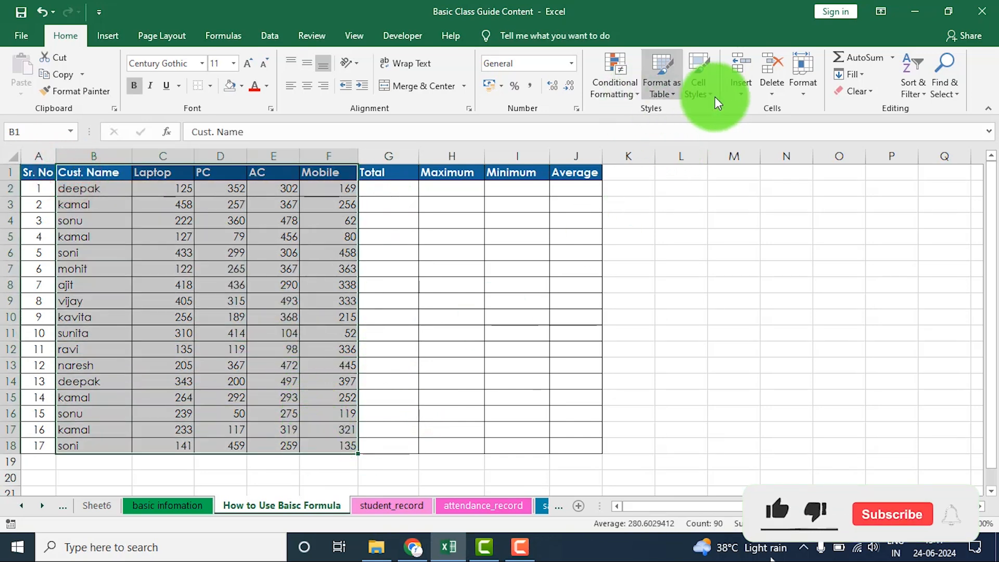
click(670, 94)
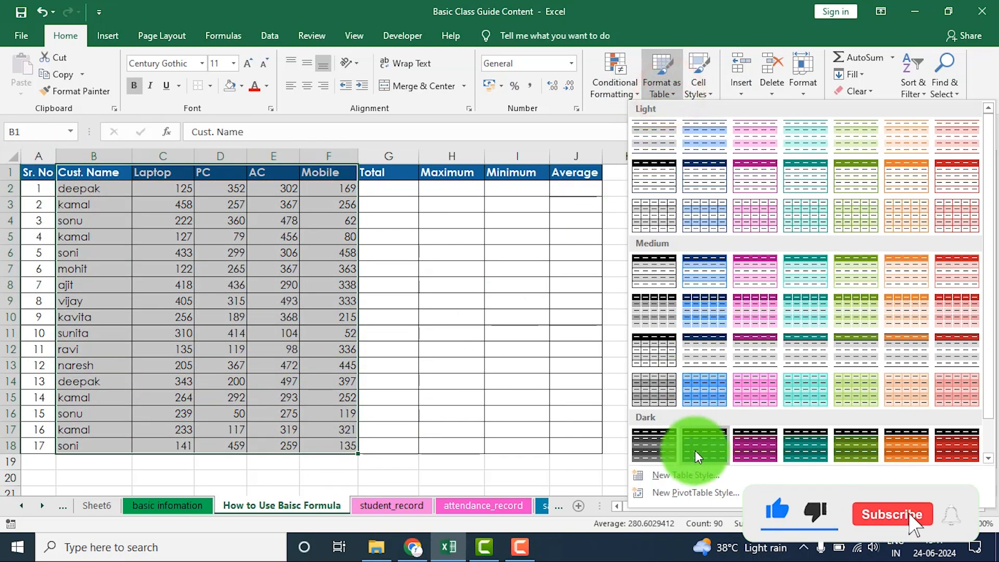
click(706, 399)
click(844, 284)
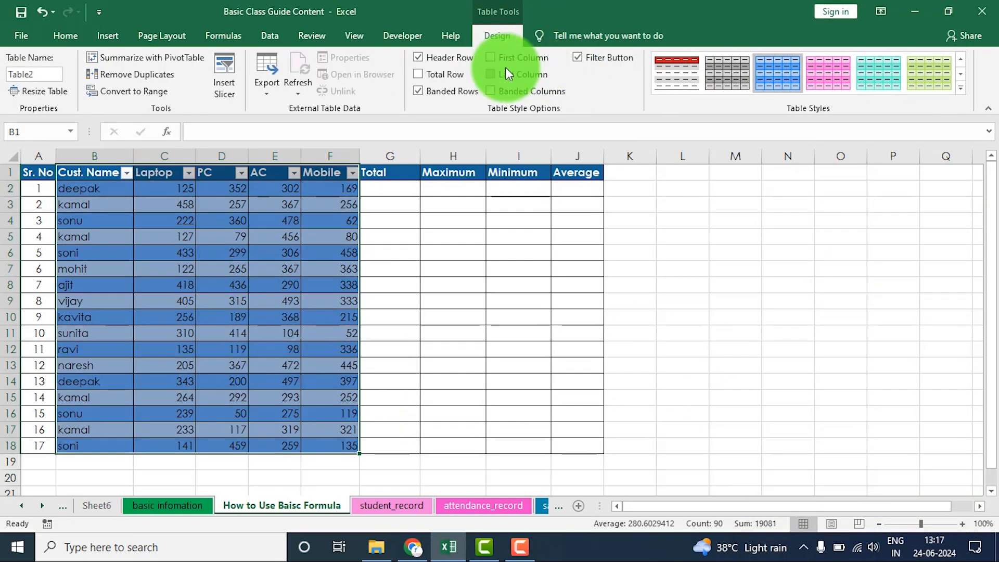
click(446, 76)
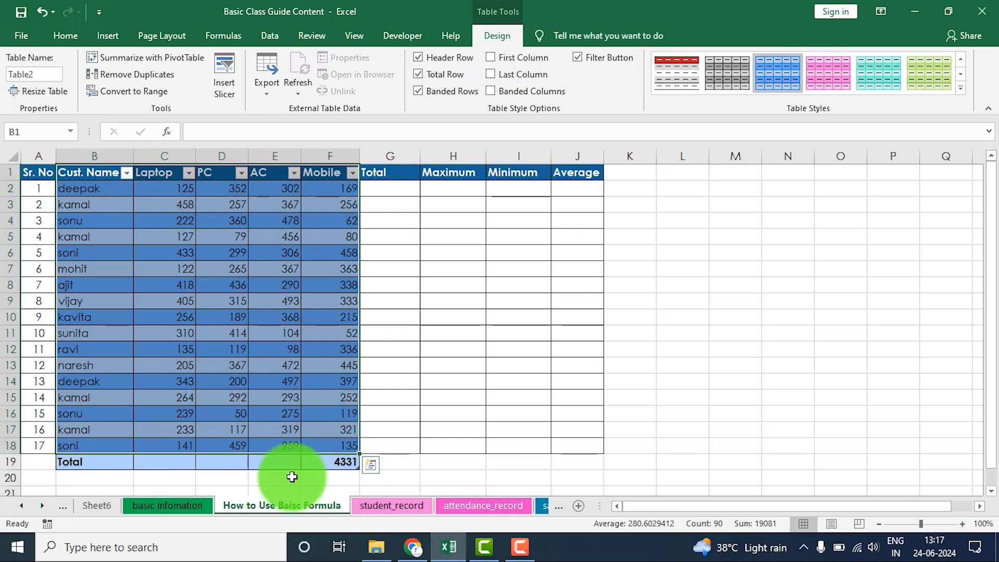
- On the student_record sheet, remove the student table's total row and turn off its banded rows
click(379, 505)
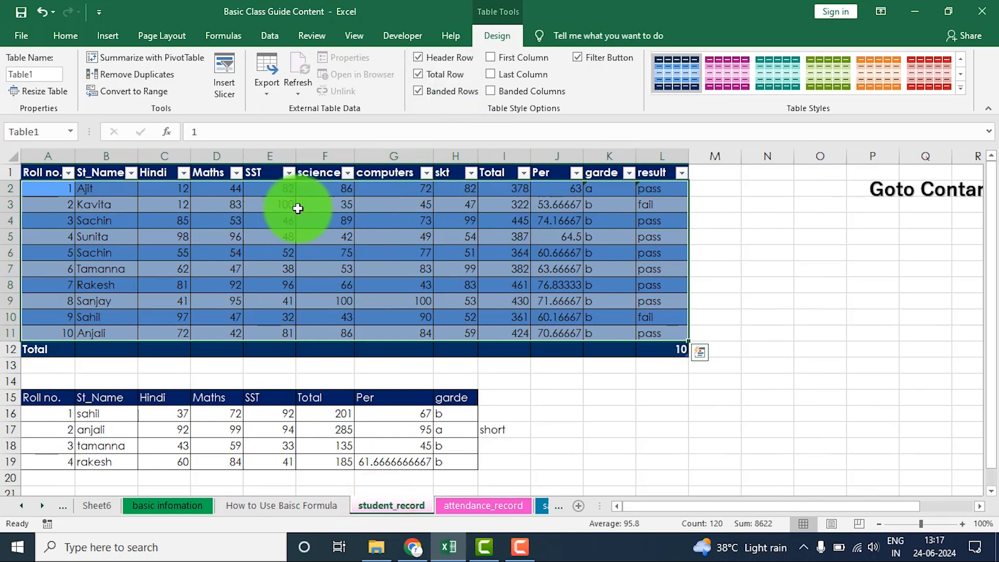
click(440, 74)
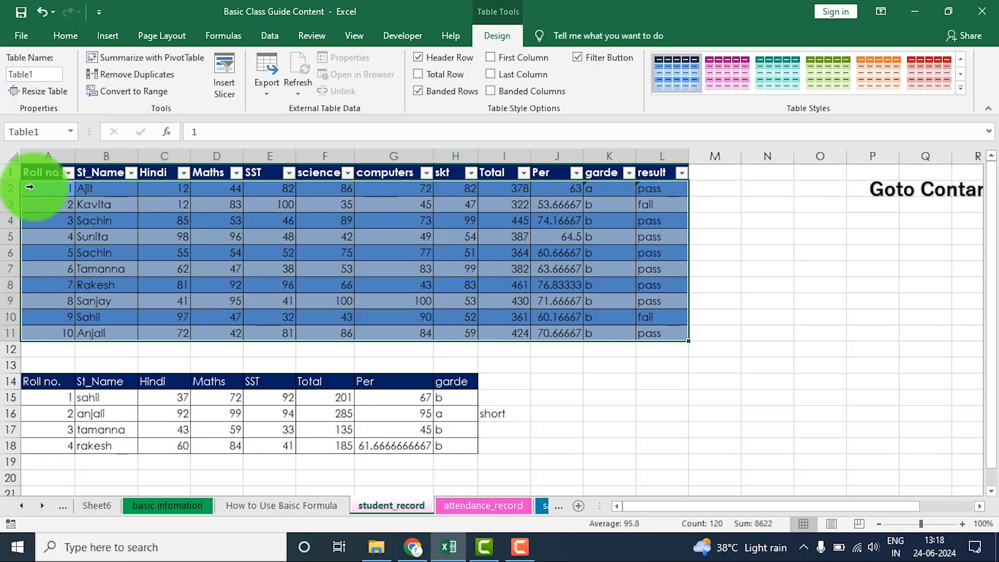
key(ctrl+a)
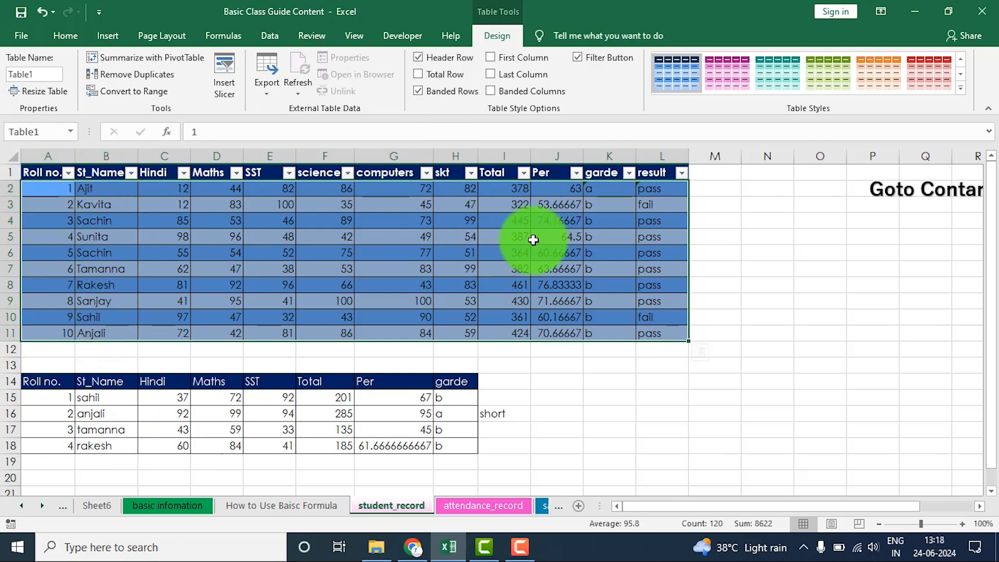
click(419, 91)
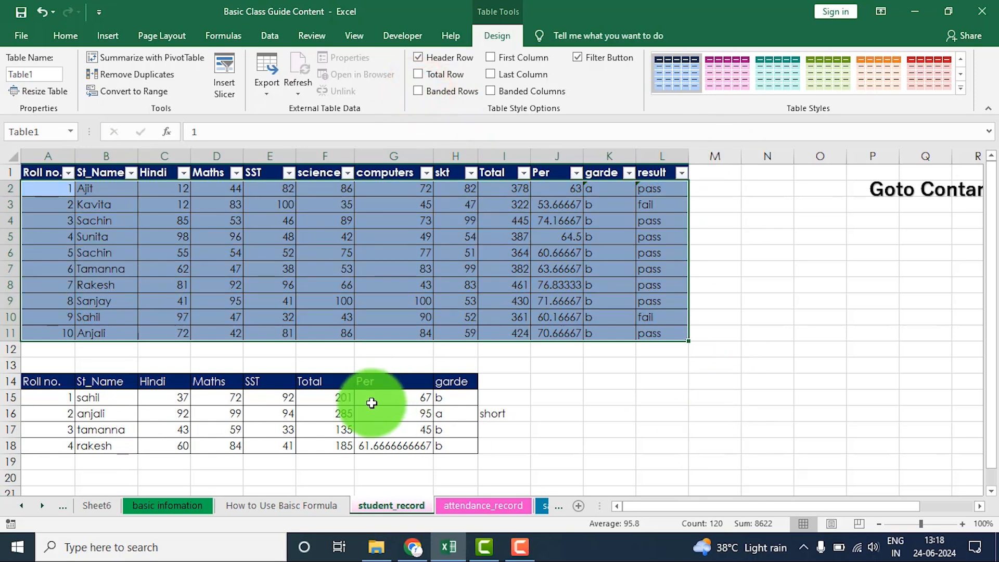
click(419, 92)
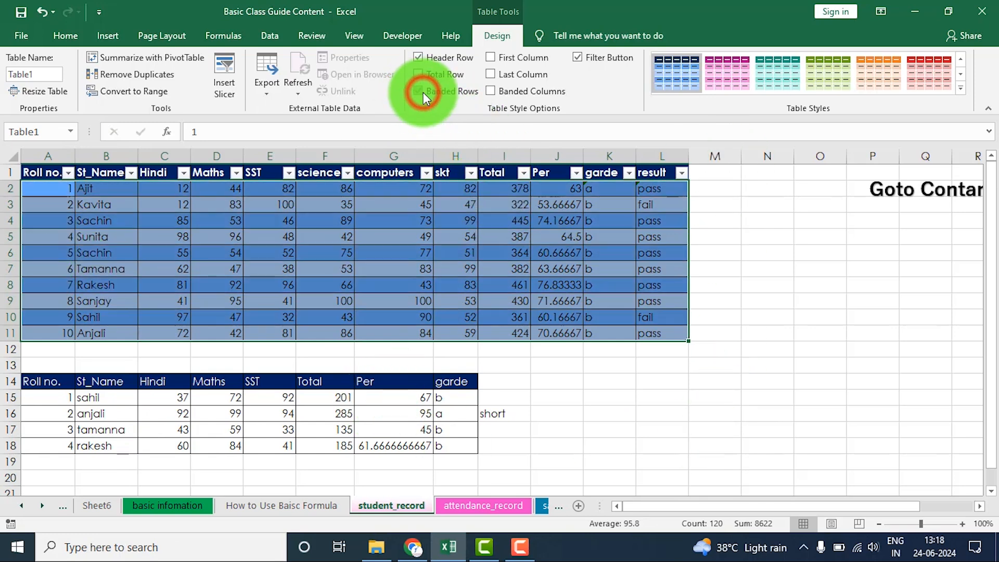
click(418, 91)
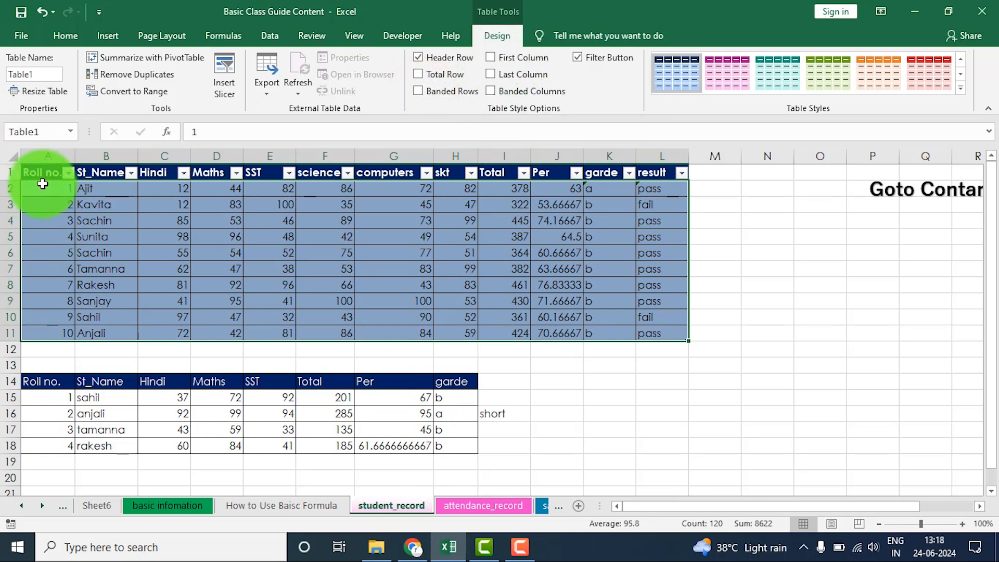
- Turn the student table's first-column emphasis on and off, and do the same with its last-column emphasis
click(504, 56)
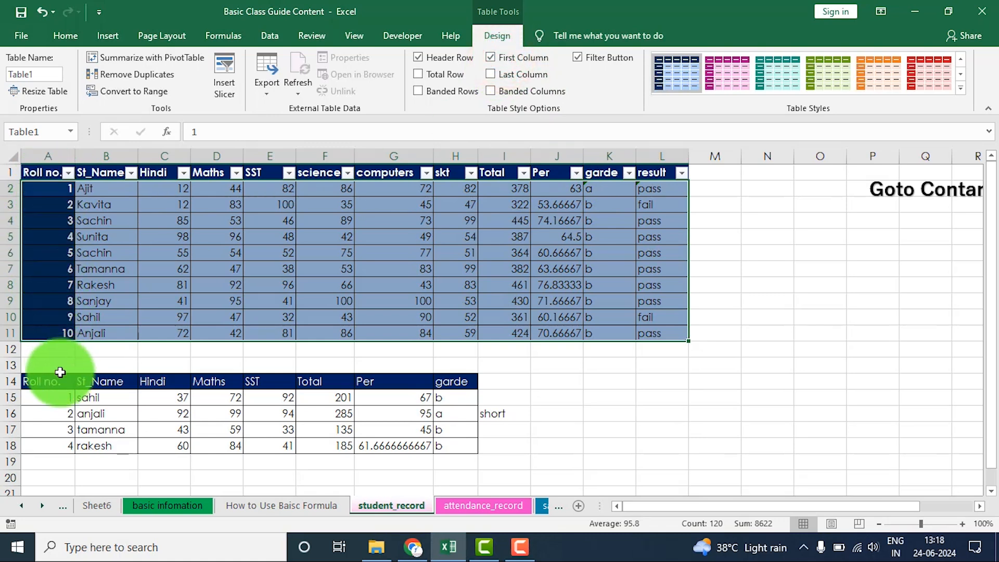
click(506, 58)
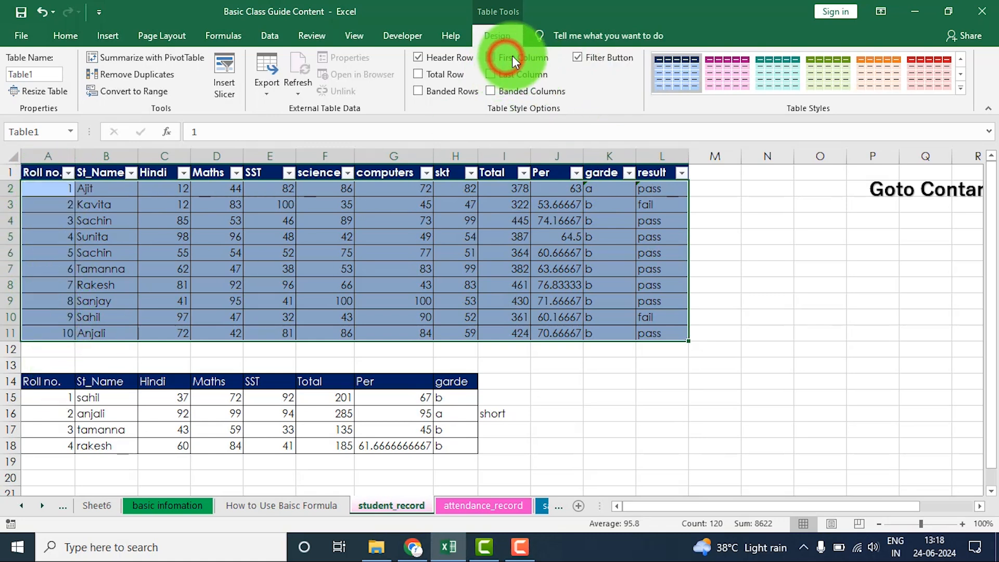
click(504, 75)
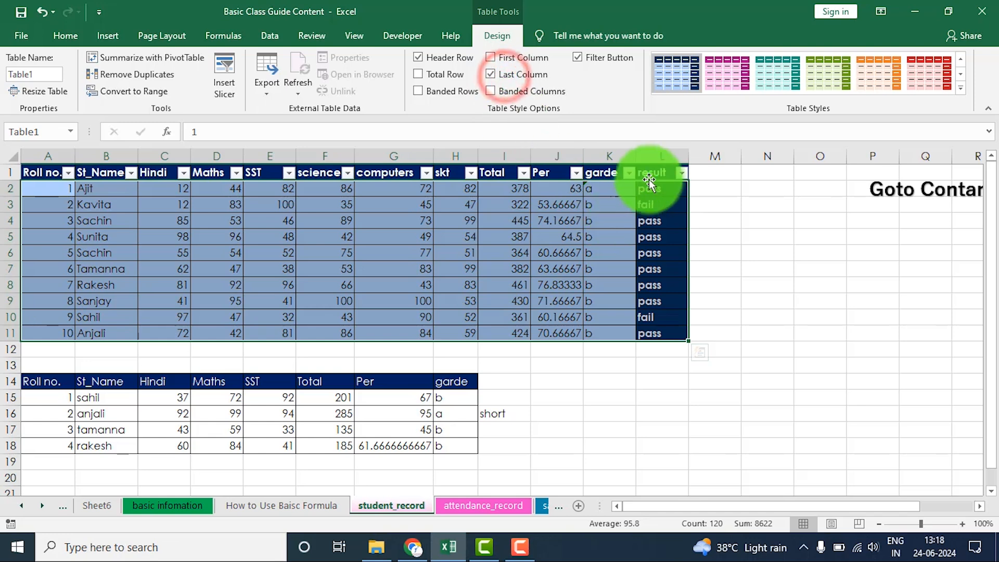
click(502, 74)
- Turn on banded columns for the student table and restyle it with the medium green style that has a dark blue header
click(507, 93)
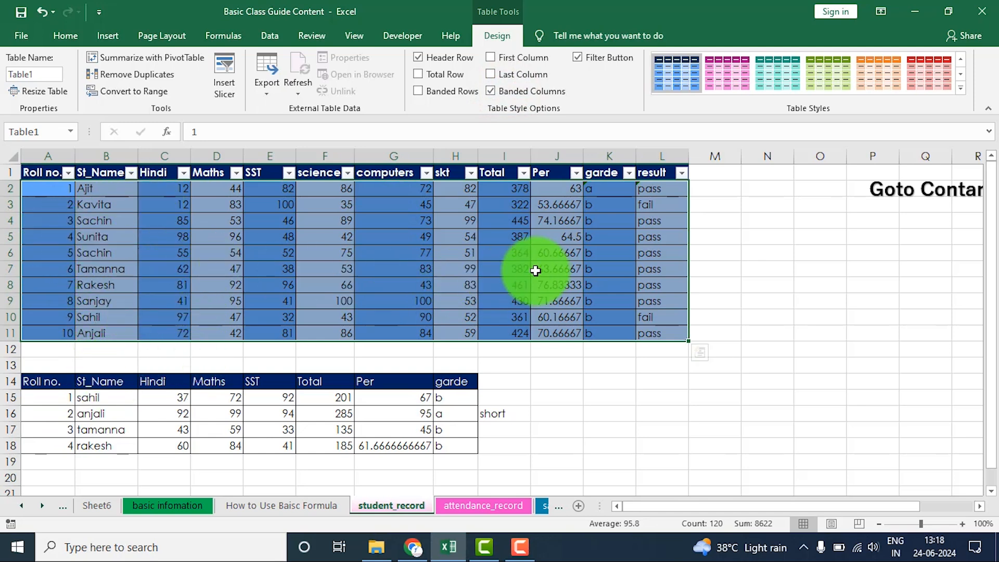
click(770, 73)
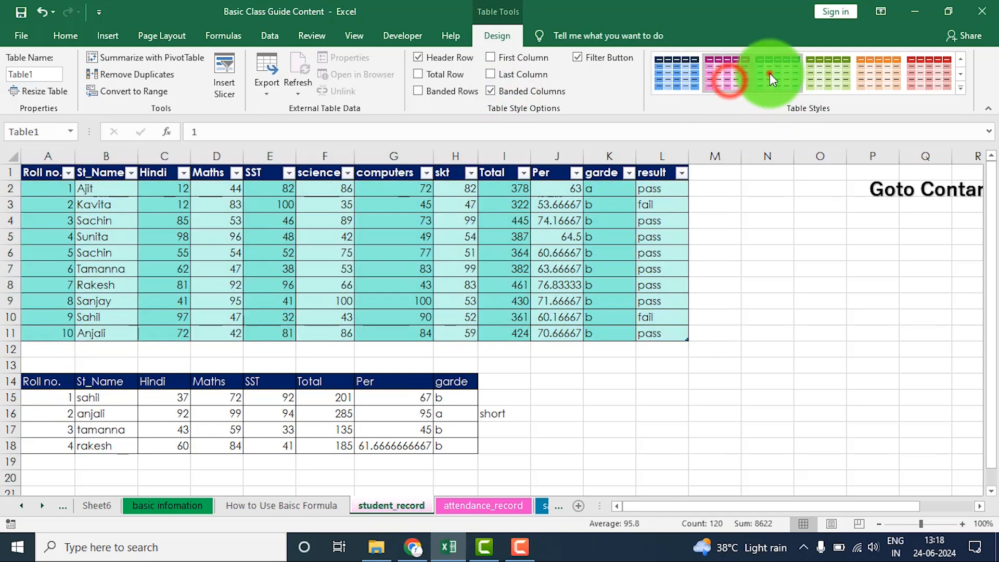
click(819, 79)
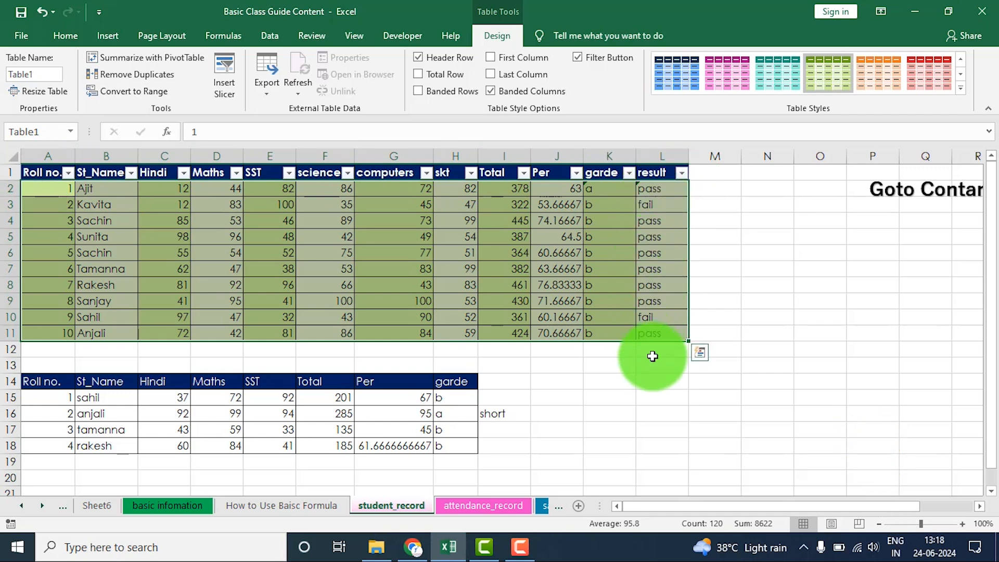
- Filter the student table's result column to show only the pass records
click(679, 172)
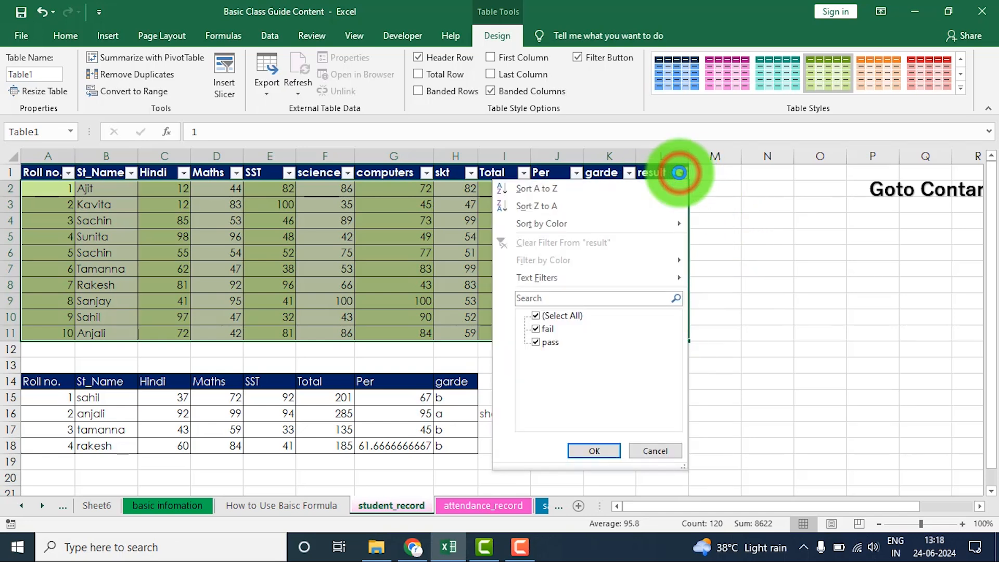
click(536, 330)
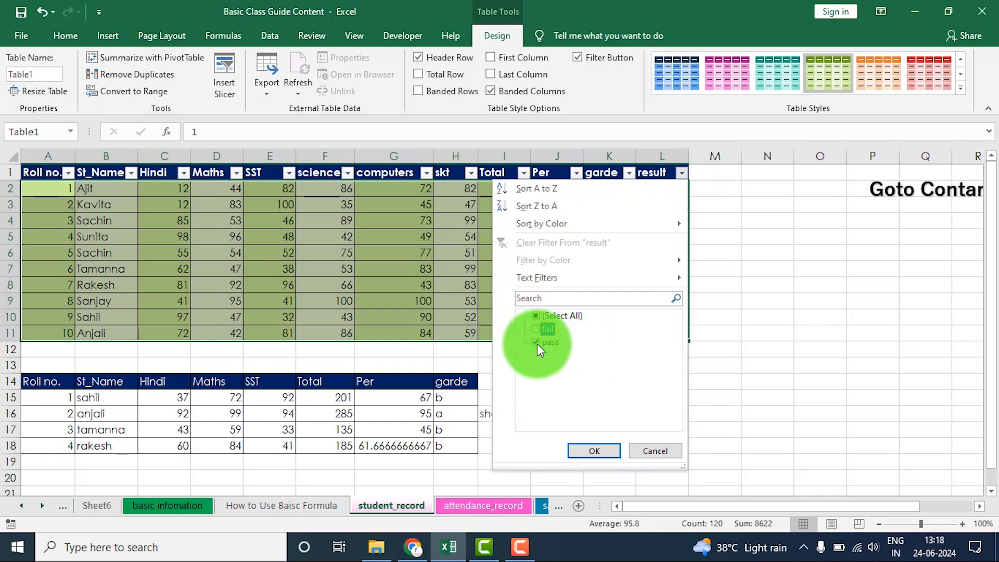
click(594, 451)
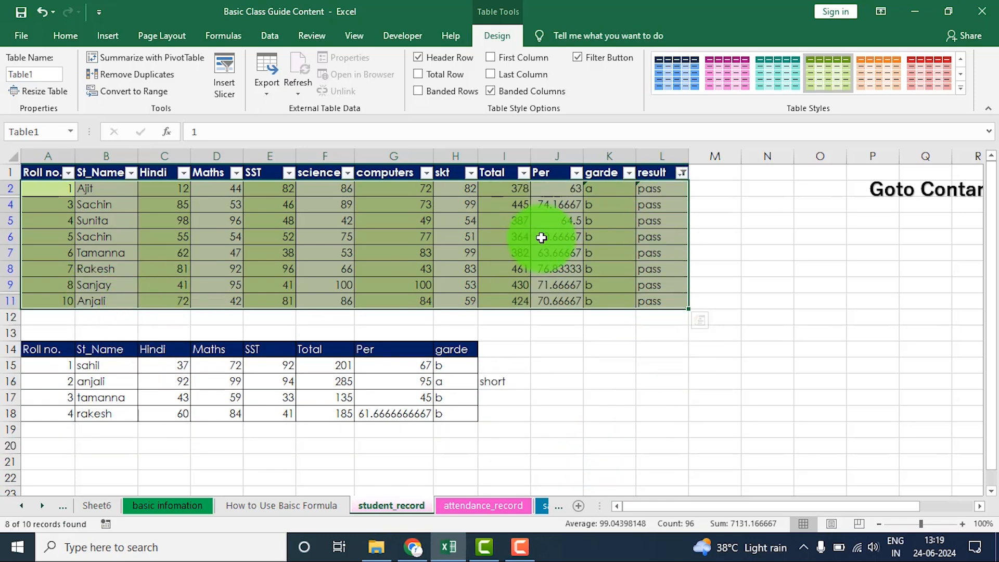
- Change the filter on the result column to show only the fail records
click(681, 174)
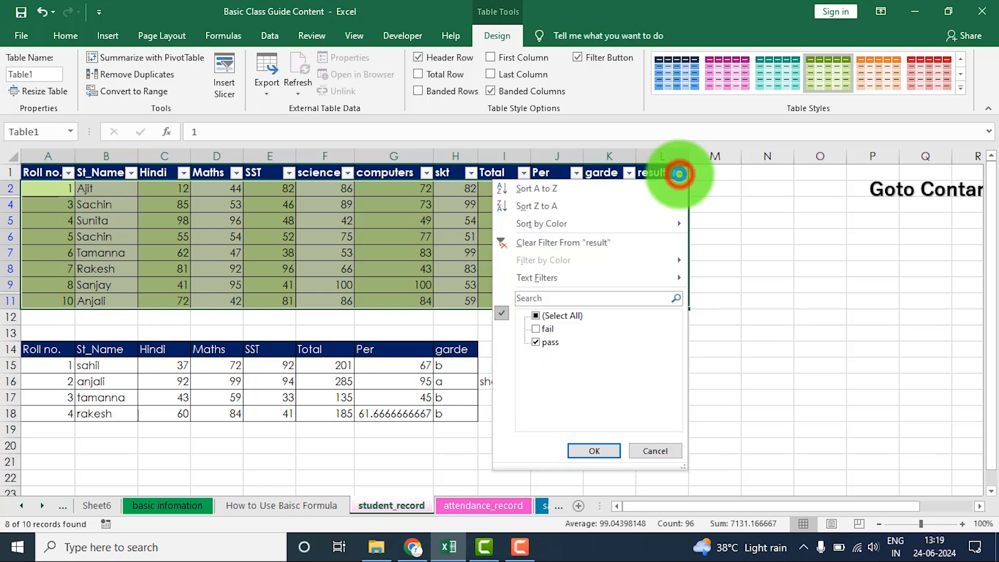
click(536, 341)
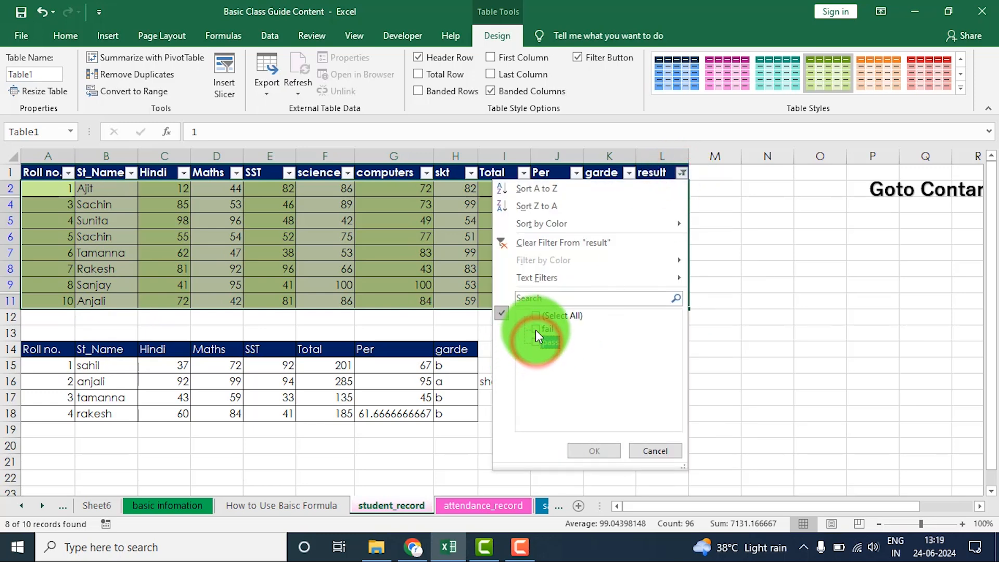
click(535, 329)
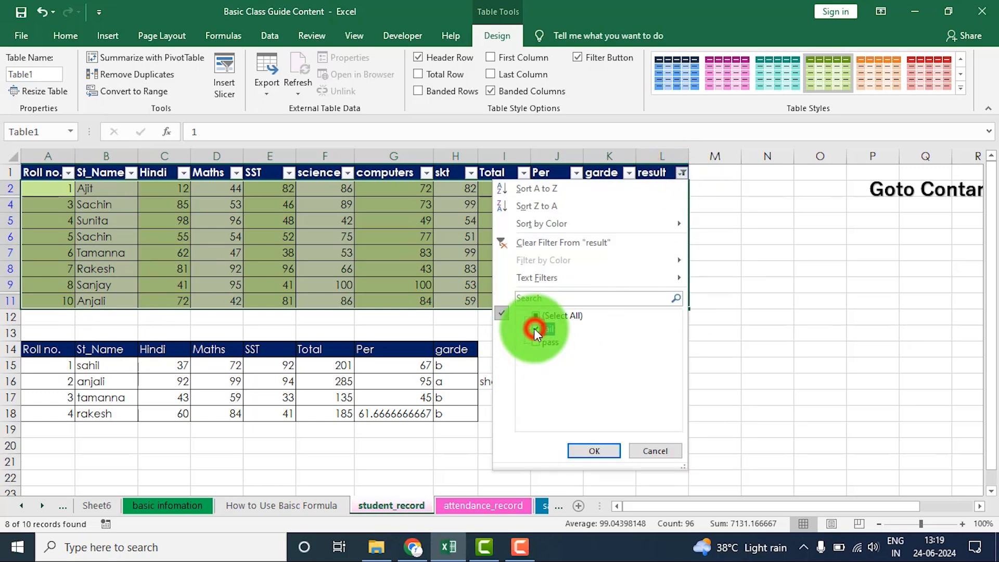
click(589, 450)
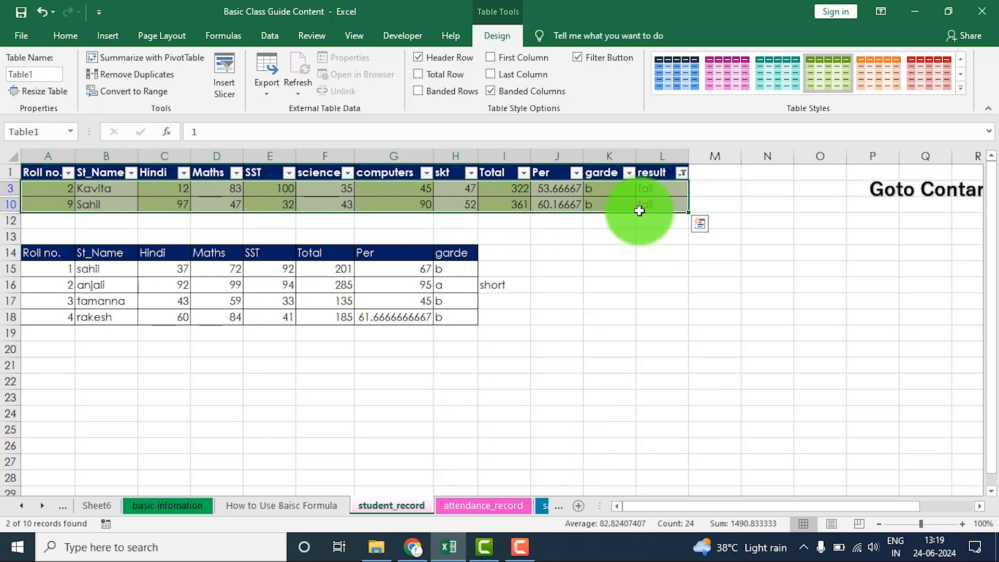
- Show all results in the student table again, and turn its header filter buttons off and back on
click(683, 174)
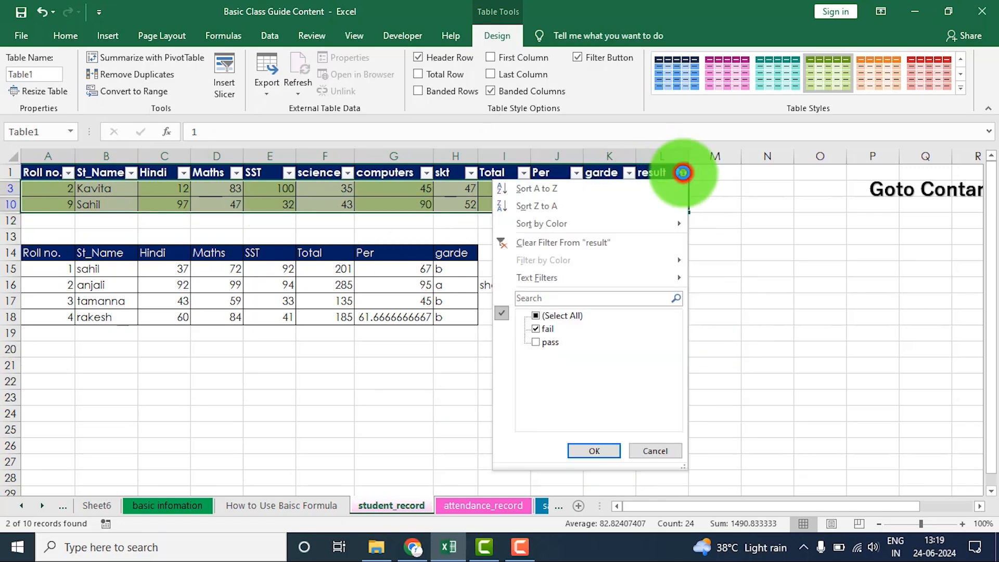
click(548, 315)
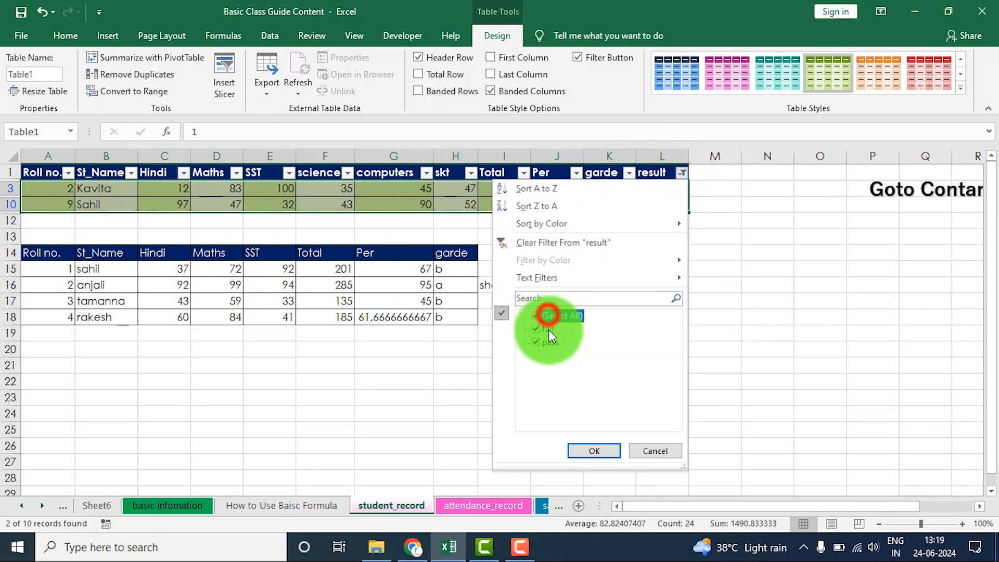
click(597, 451)
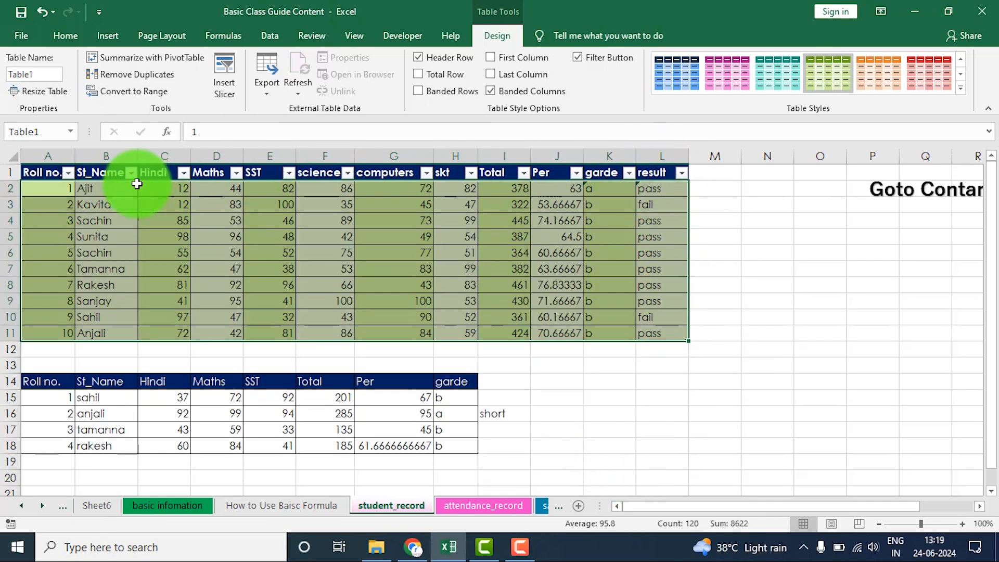
click(589, 58)
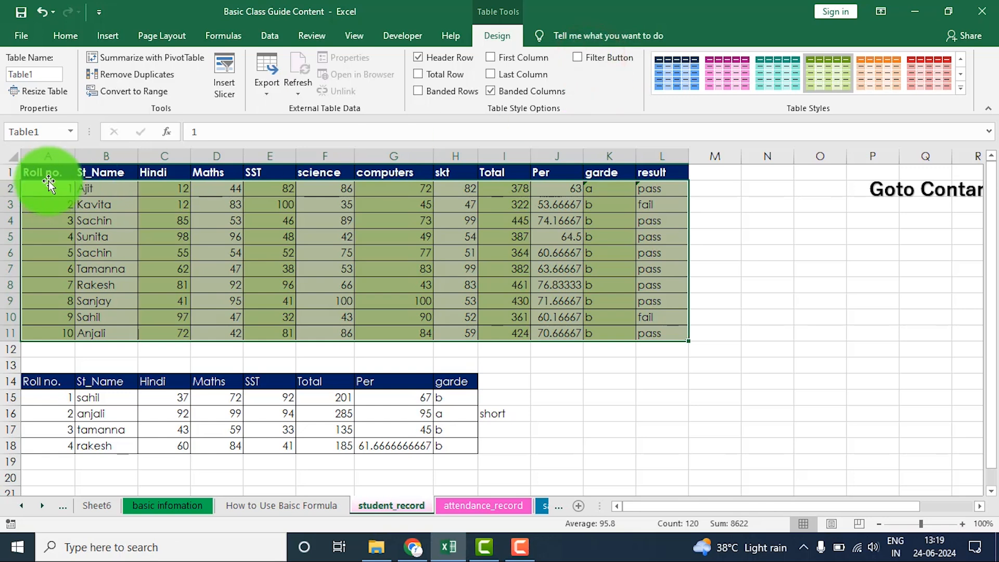
click(589, 59)
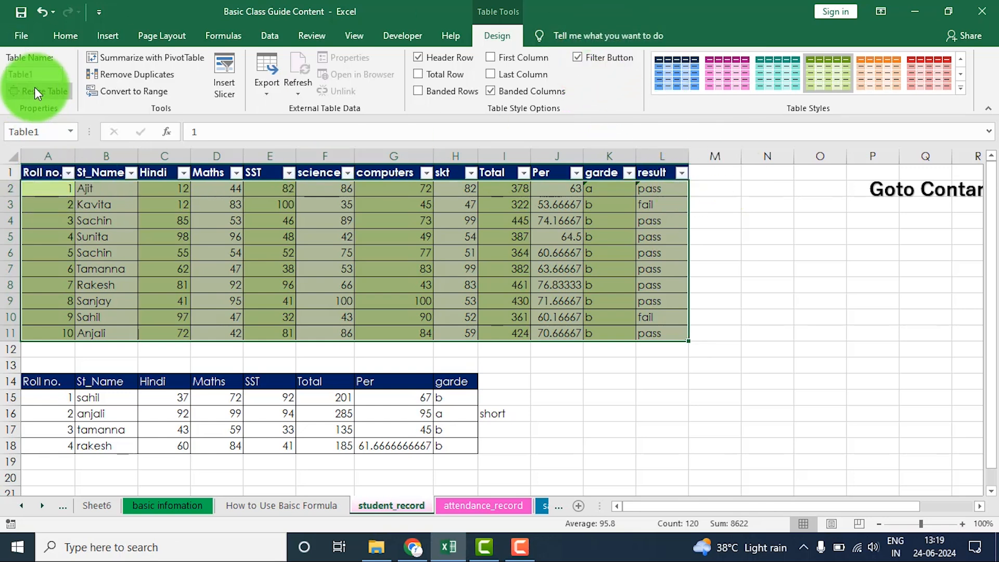
drag(32, 172, 497, 449)
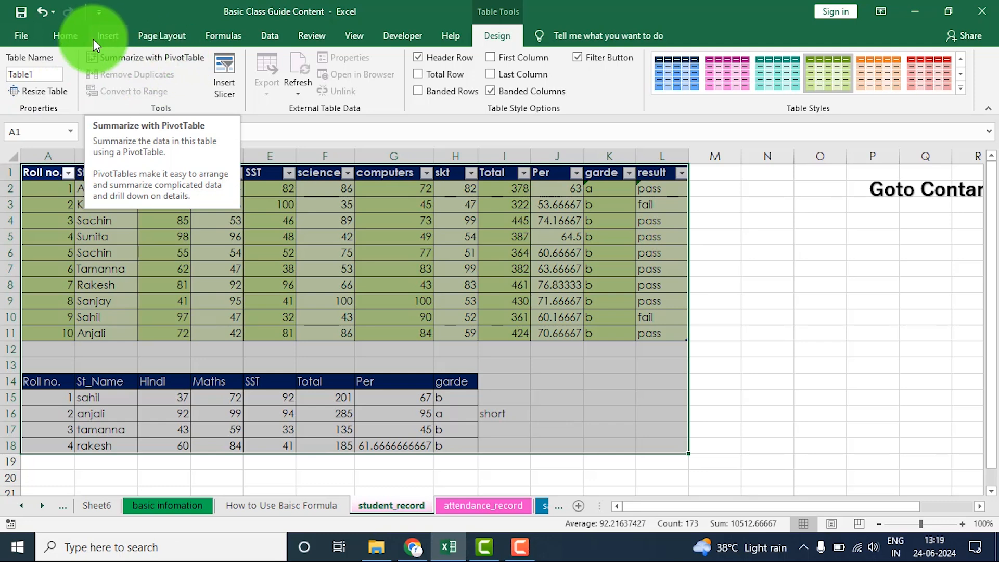
click(109, 36)
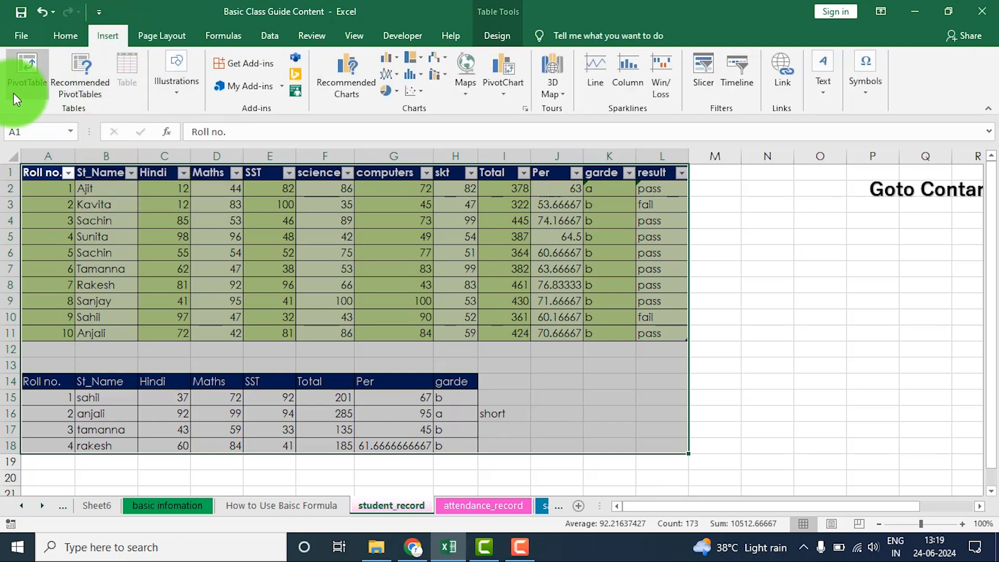
click(63, 35)
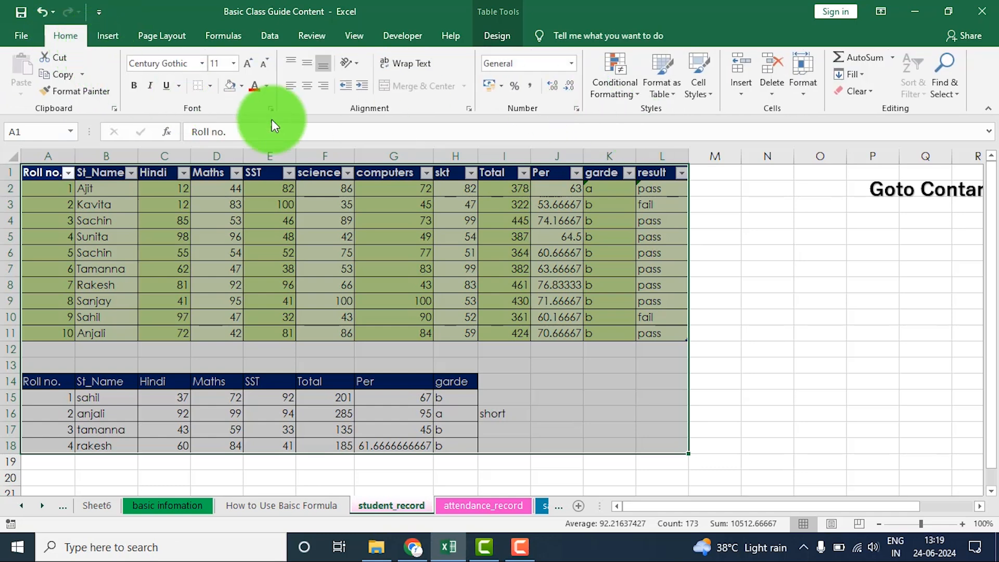
click(369, 277)
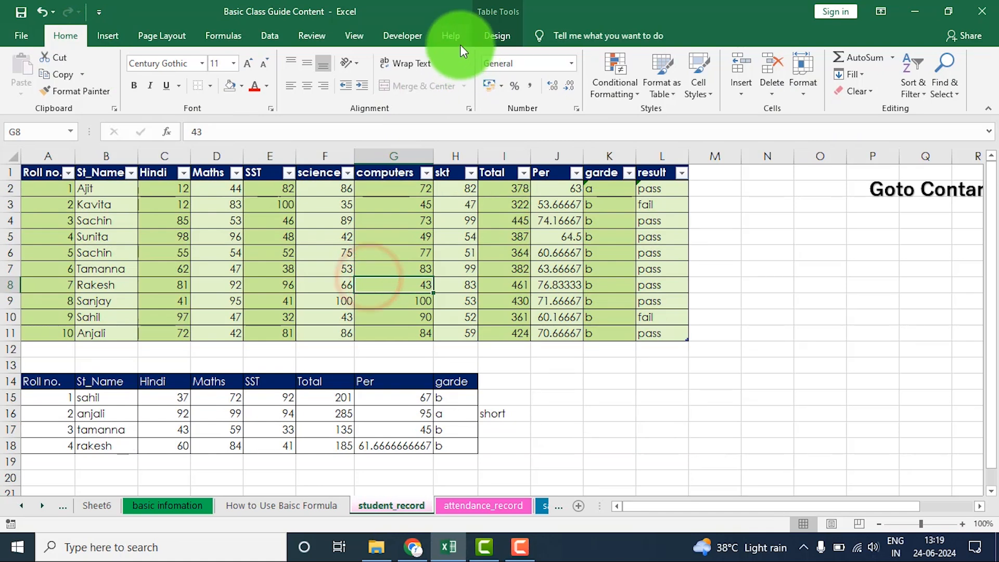
click(491, 36)
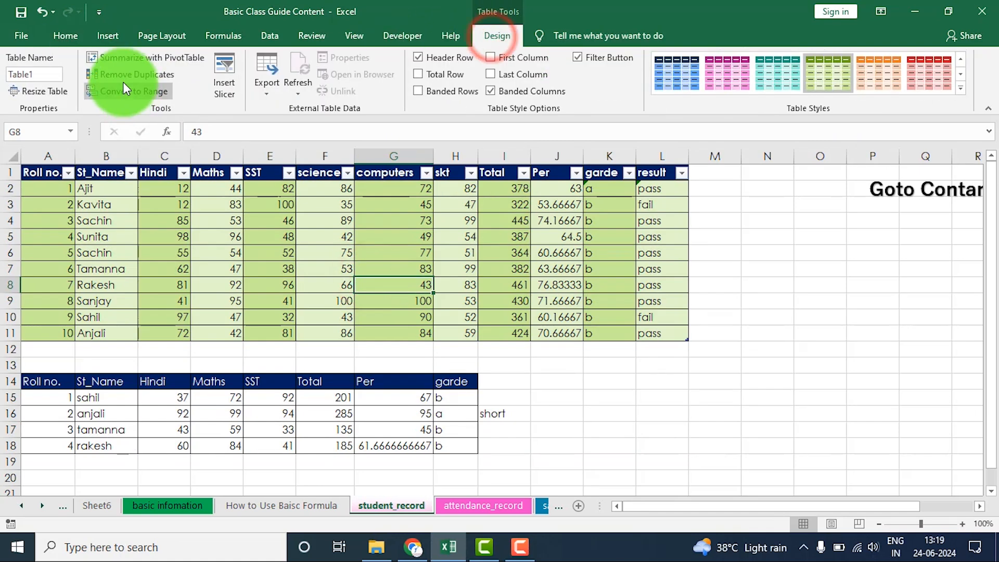
- Copy the last two student records in rows 10 and 11 into rows 12 and 13 directly below the student table
click(200, 285)
drag(44, 171, 649, 335)
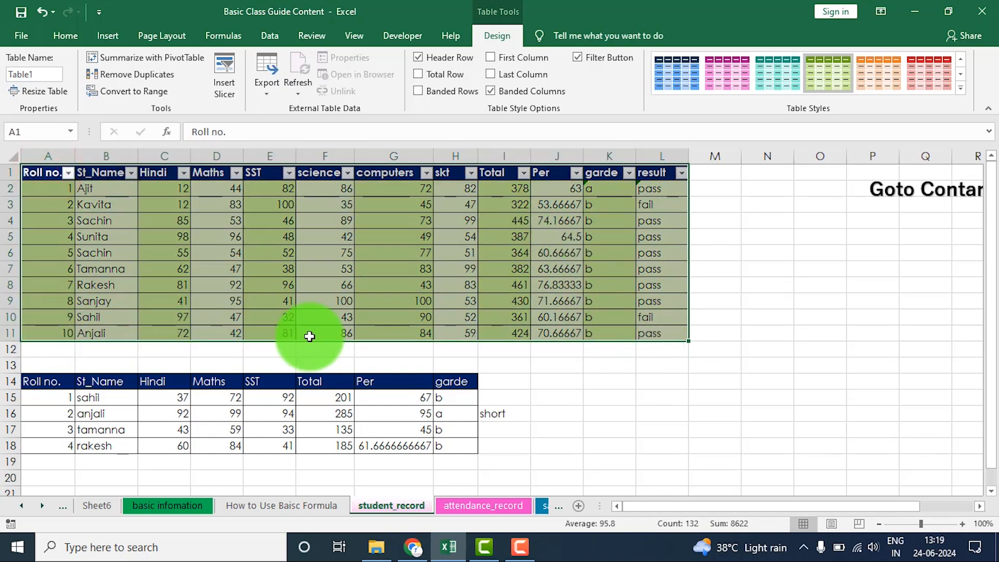
click(89, 352)
drag(56, 317, 662, 331)
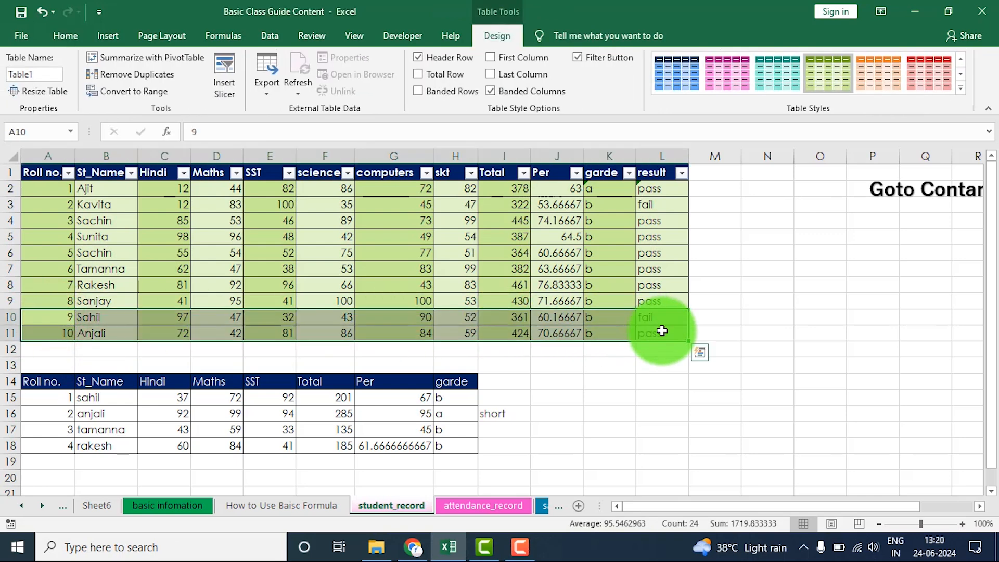
key(ctrl+c)
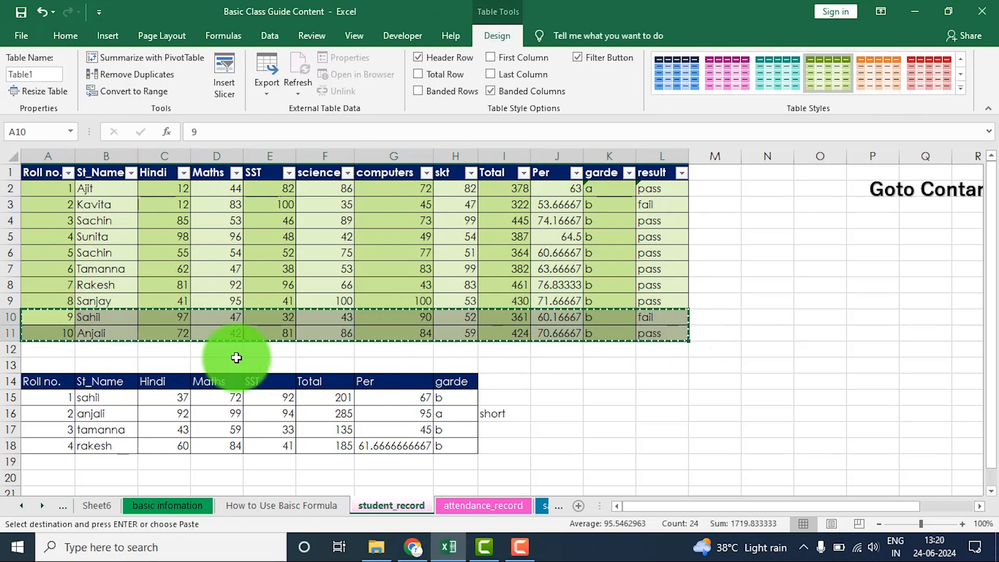
click(70, 351)
key(ctrl+v)
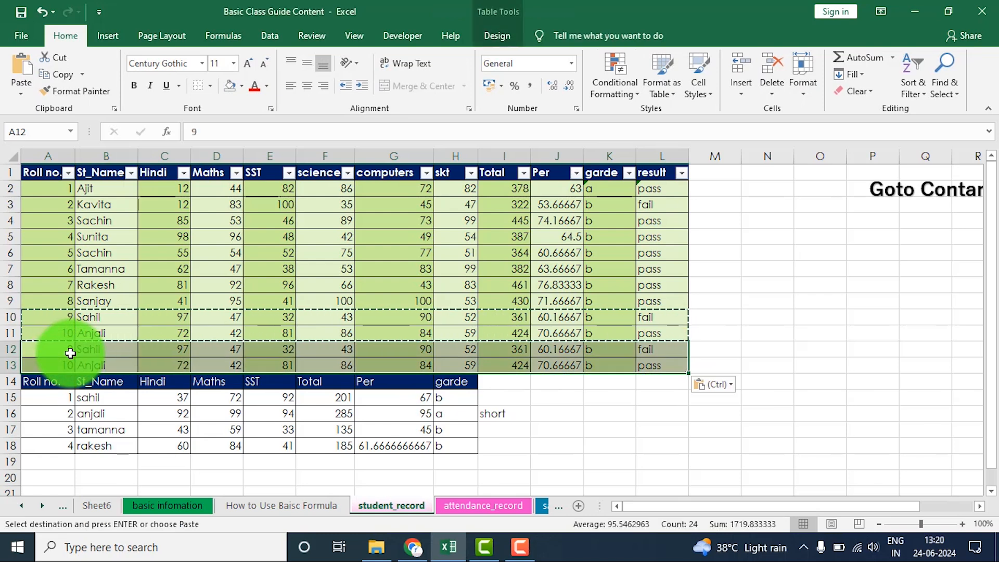
- Remove duplicate records from the student table, comparing all columns and treating the first row as headers
click(585, 414)
drag(47, 197, 647, 368)
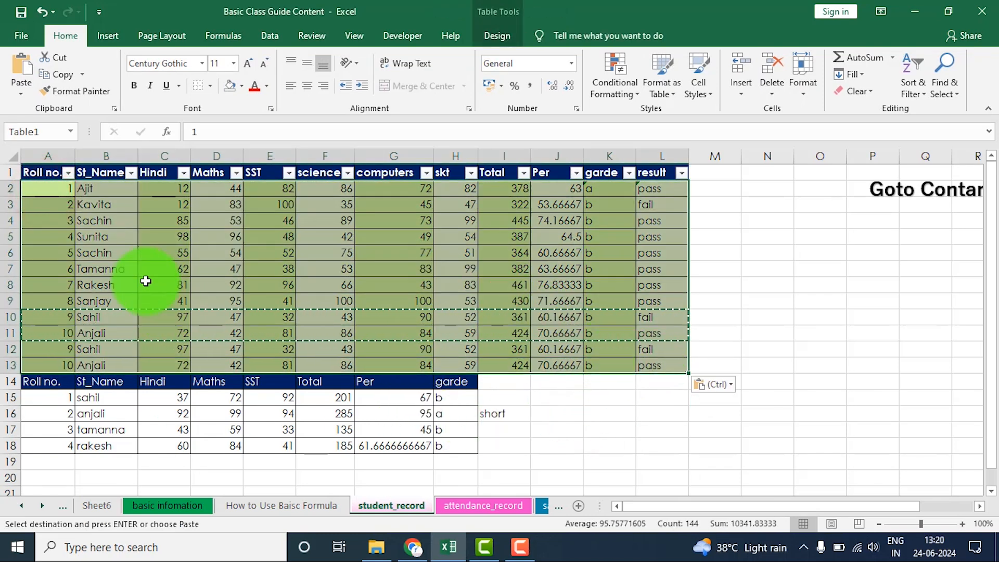
click(501, 36)
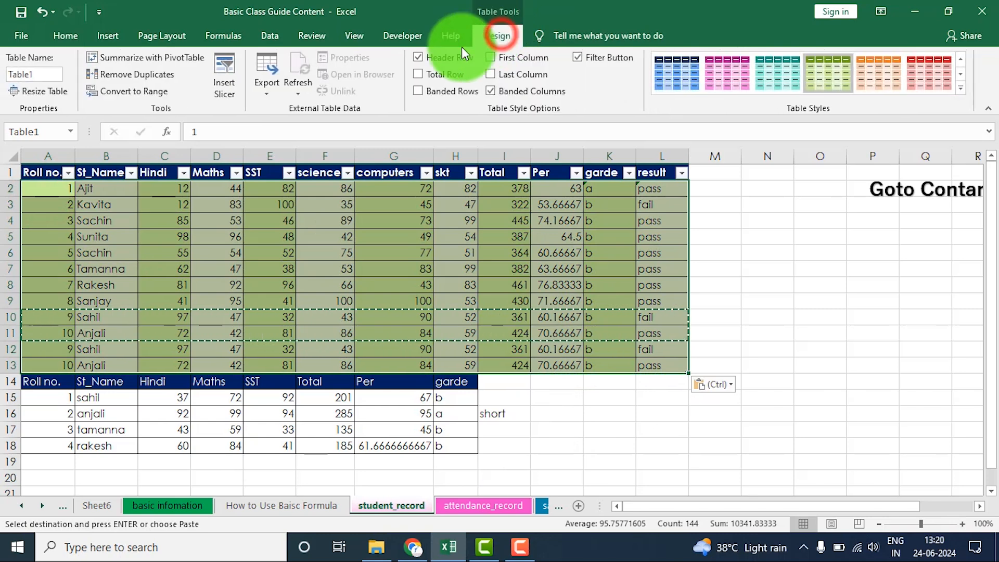
click(143, 74)
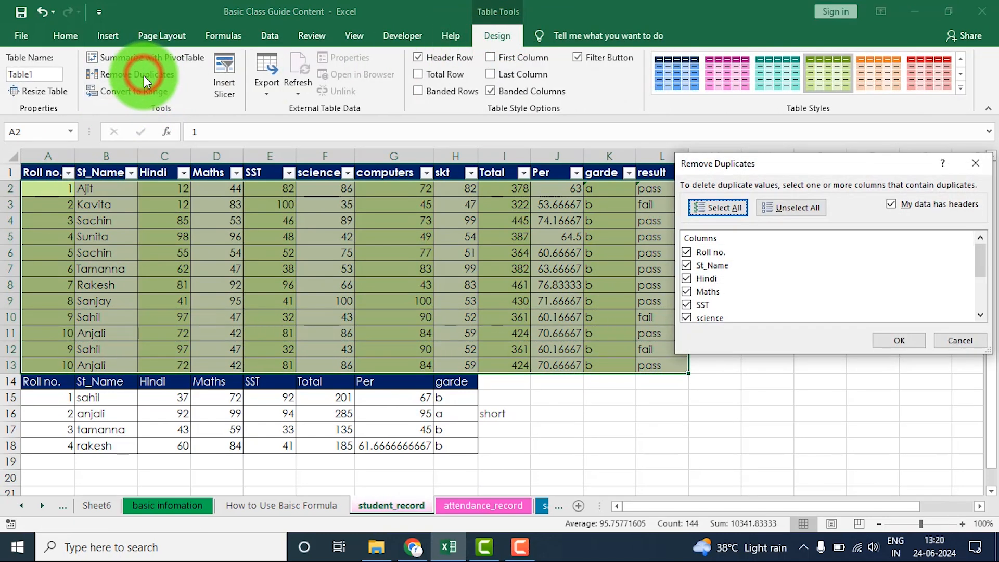
click(892, 340)
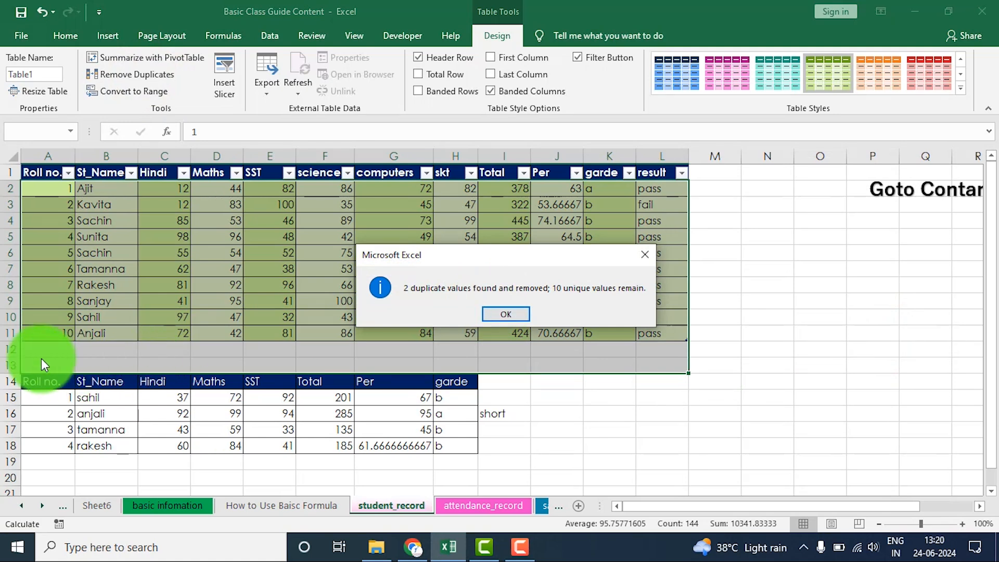
click(505, 314)
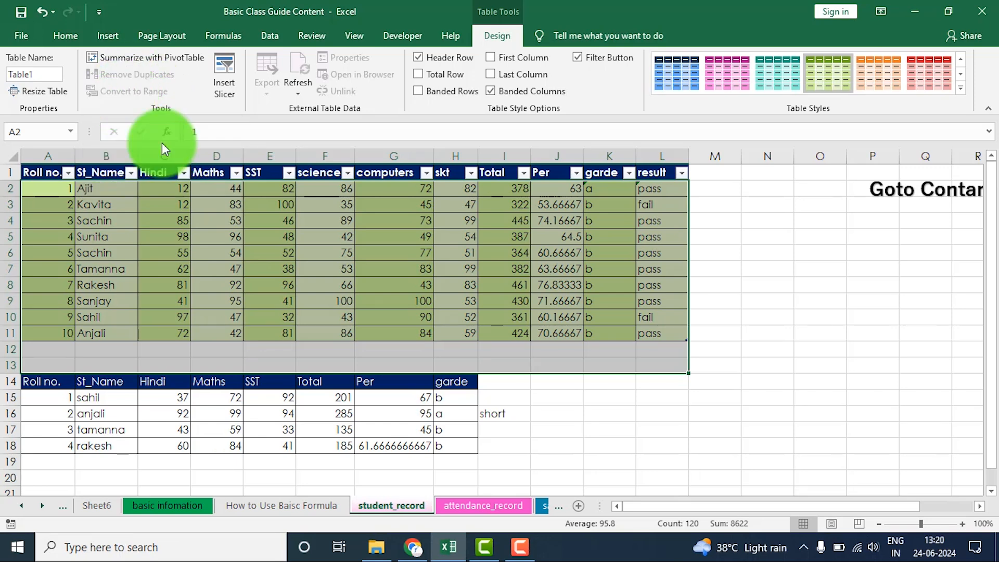
- Convert the student table in A1:L11 to a normal range
click(227, 253)
drag(35, 168, 655, 317)
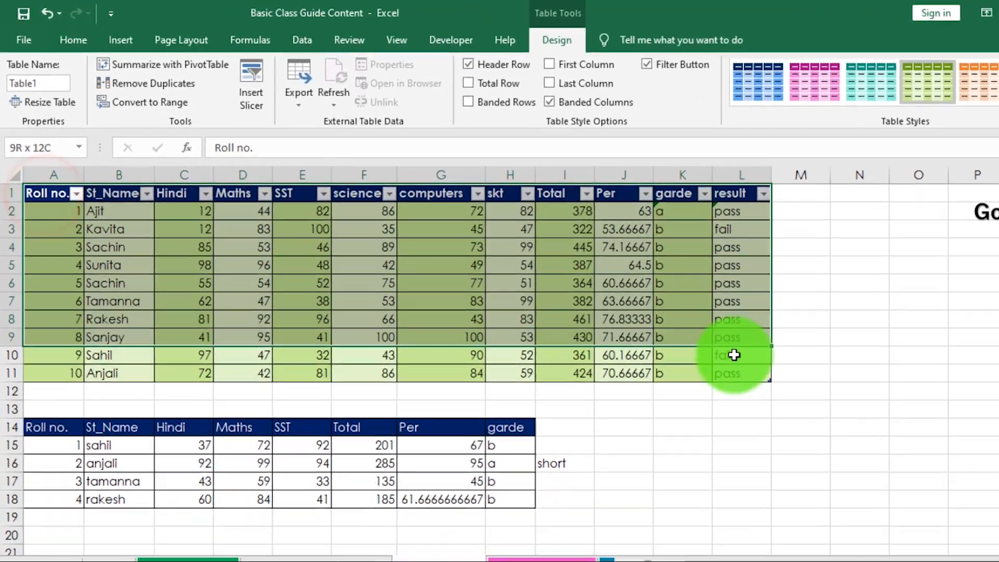
drag(733, 355, 723, 376)
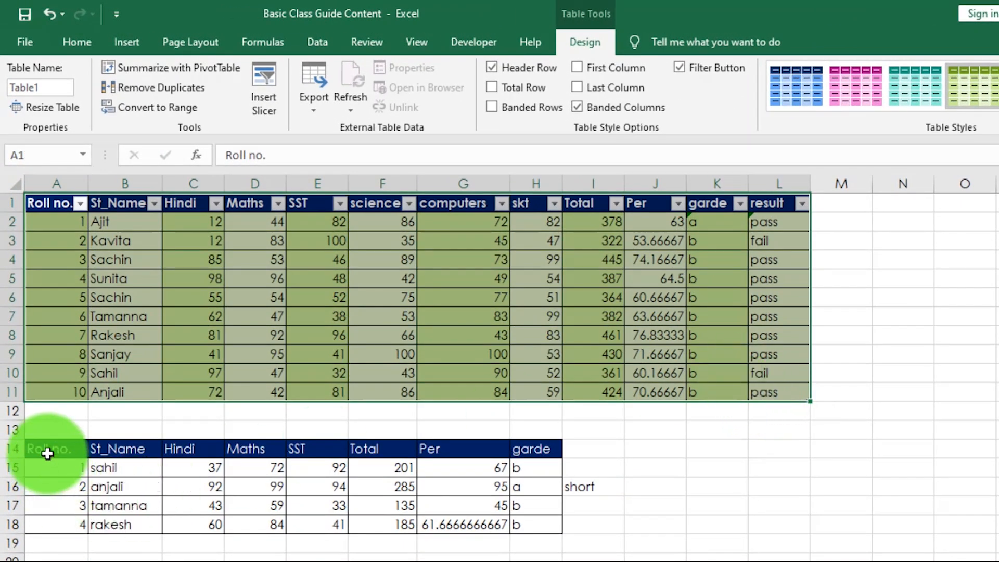
drag(44, 451, 528, 536)
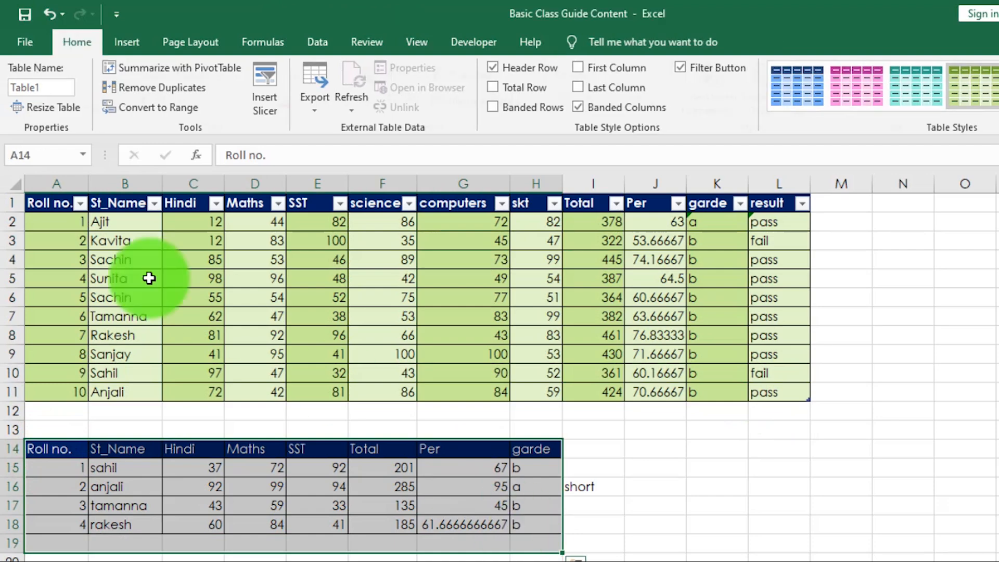
click(42, 205)
drag(43, 206, 775, 387)
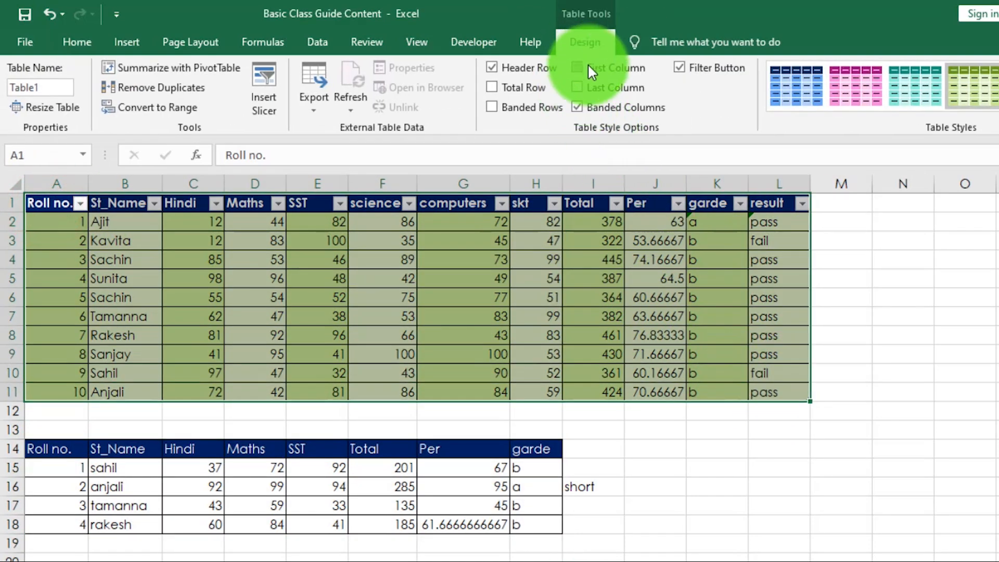
click(149, 108)
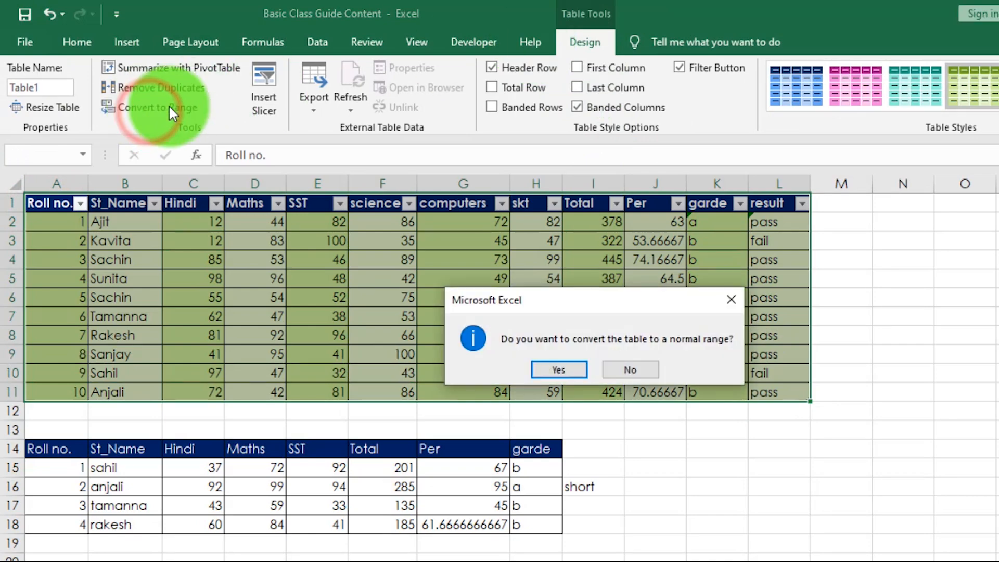
click(567, 370)
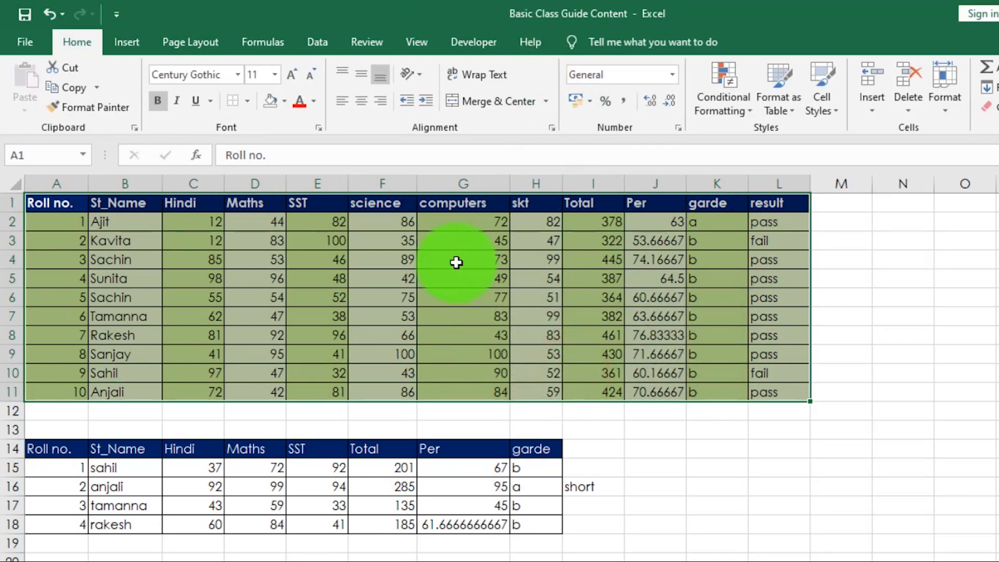
- Undo the student table's conversion to a normal range
click(447, 276)
drag(52, 211, 770, 393)
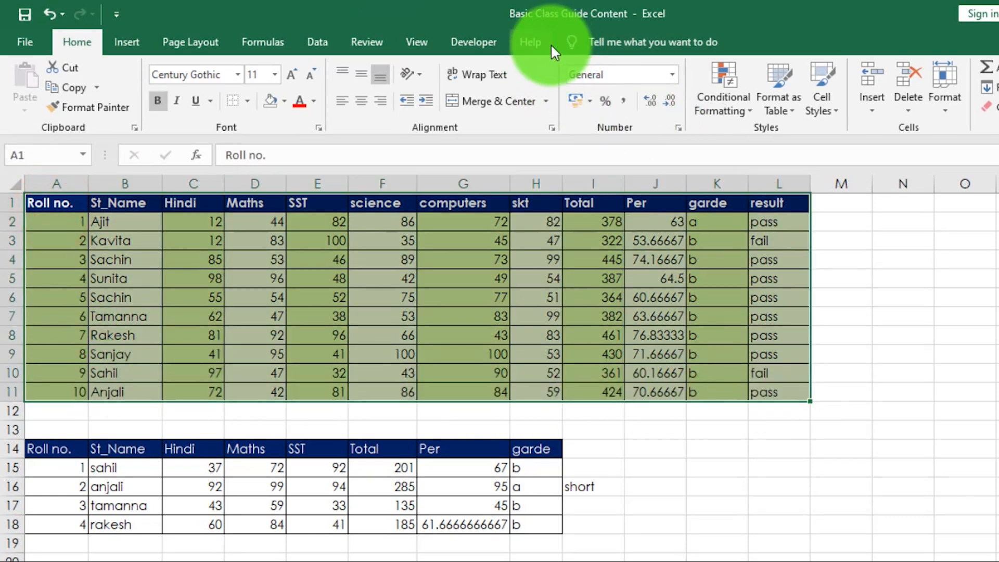
click(425, 273)
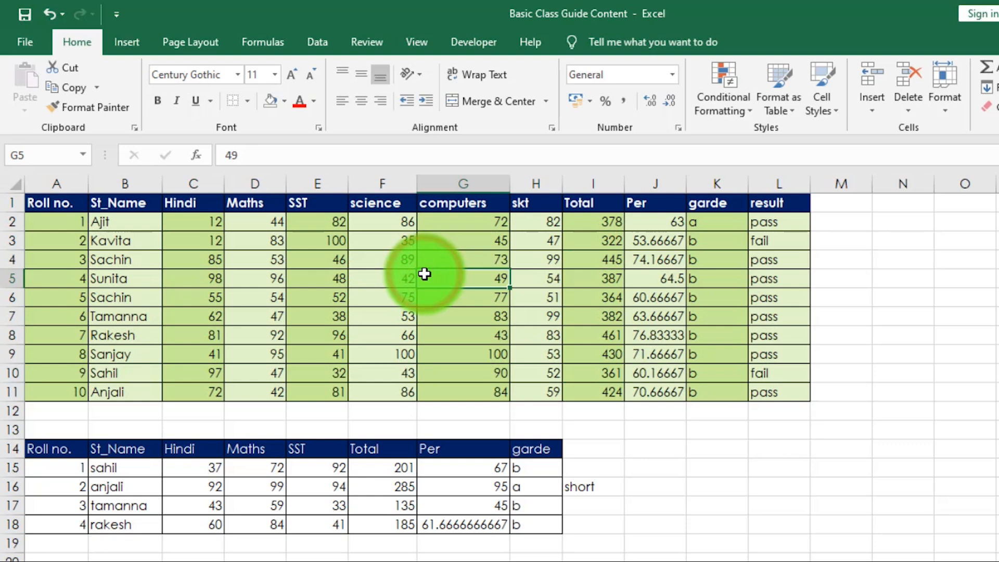
key(ctrl+t)
key(Return)
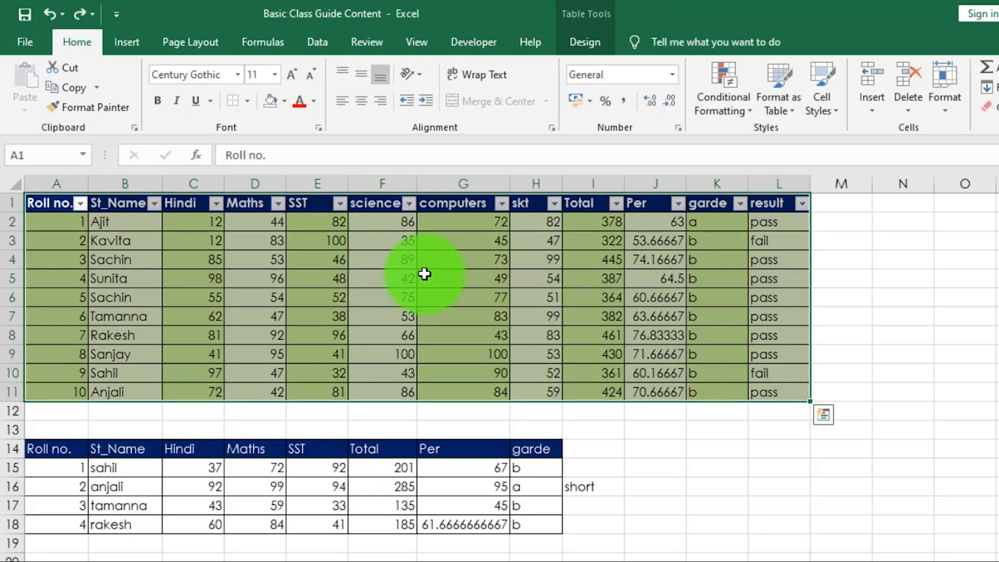
- Insert slicers for the garde and result columns of the student table
click(585, 41)
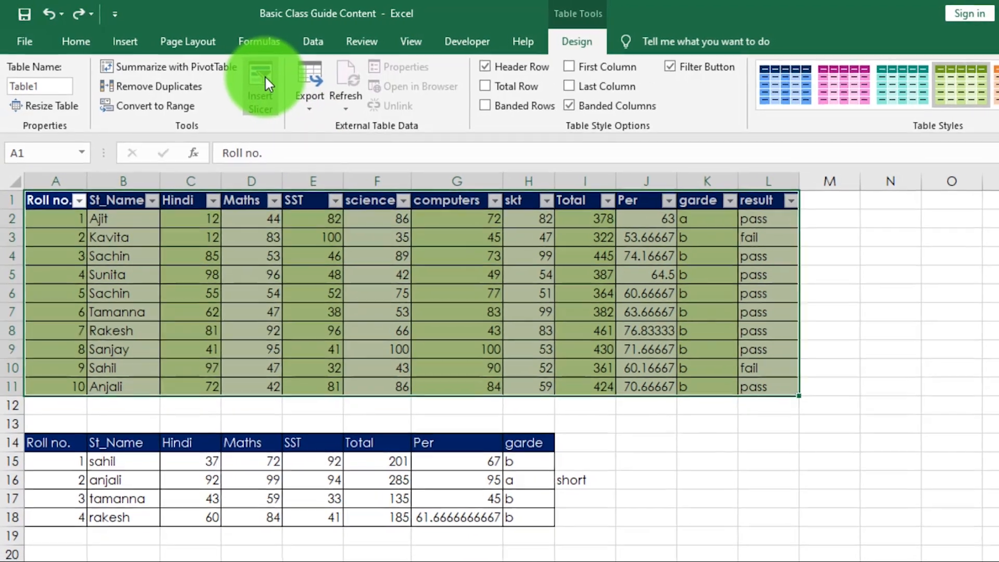
click(265, 83)
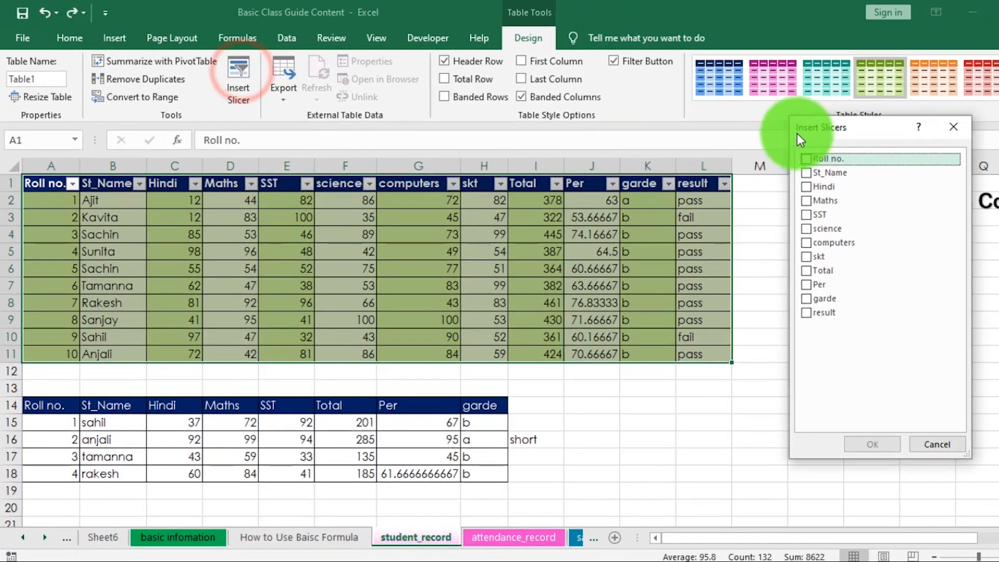
drag(842, 129, 860, 140)
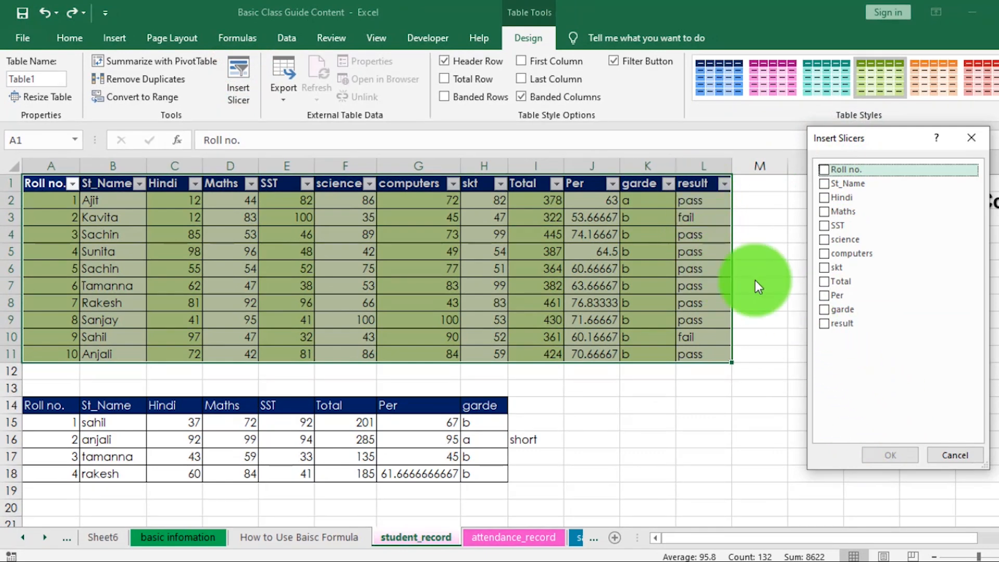
click(825, 309)
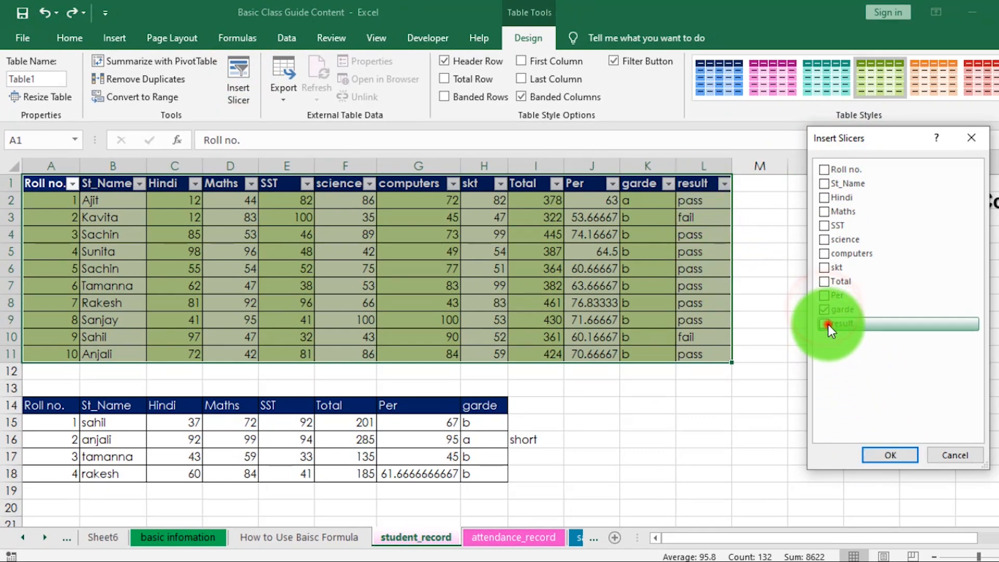
click(827, 323)
click(890, 456)
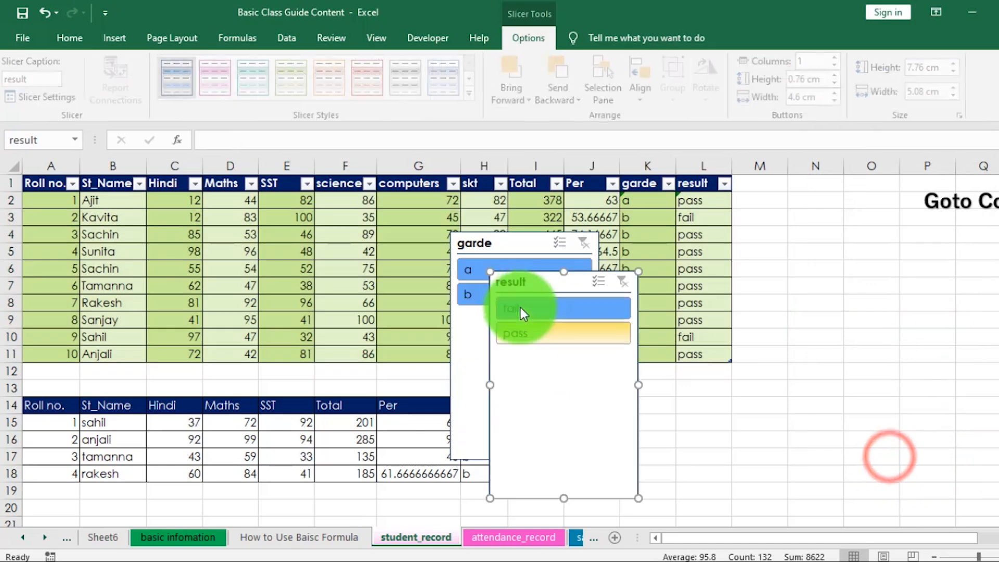
- Move the garde slicer next to the student table's result column and the result slicer beside it, clear of the data
drag(523, 312, 925, 220)
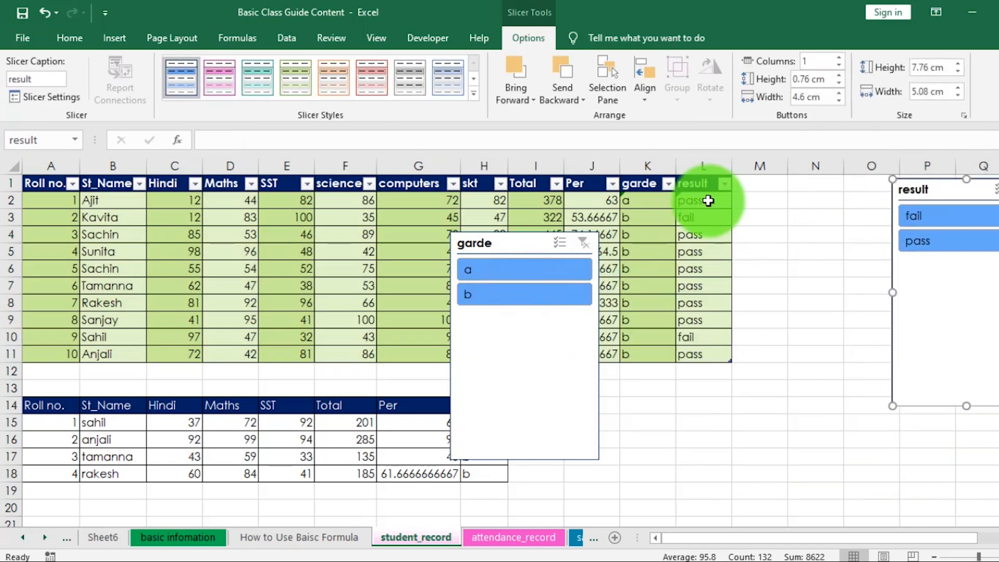
click(484, 249)
click(746, 363)
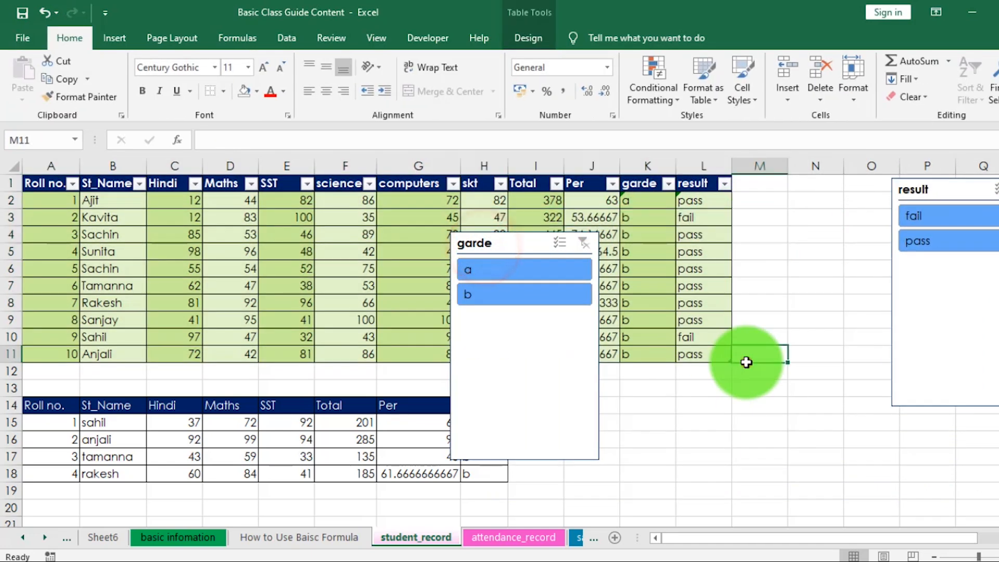
drag(508, 241, 791, 189)
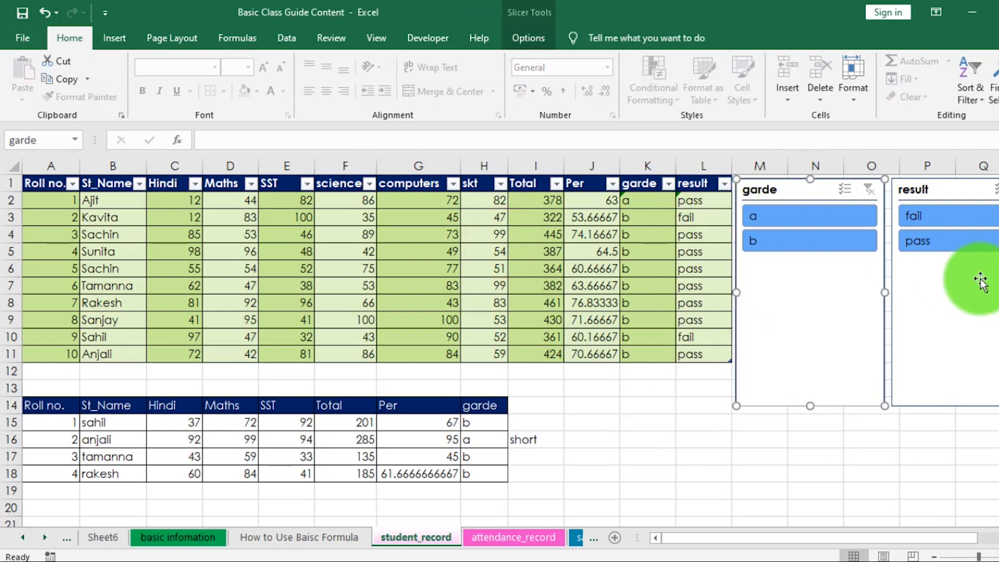
- Filter the student table to pass and then to fail with the result slicer, and clear that filter
click(931, 244)
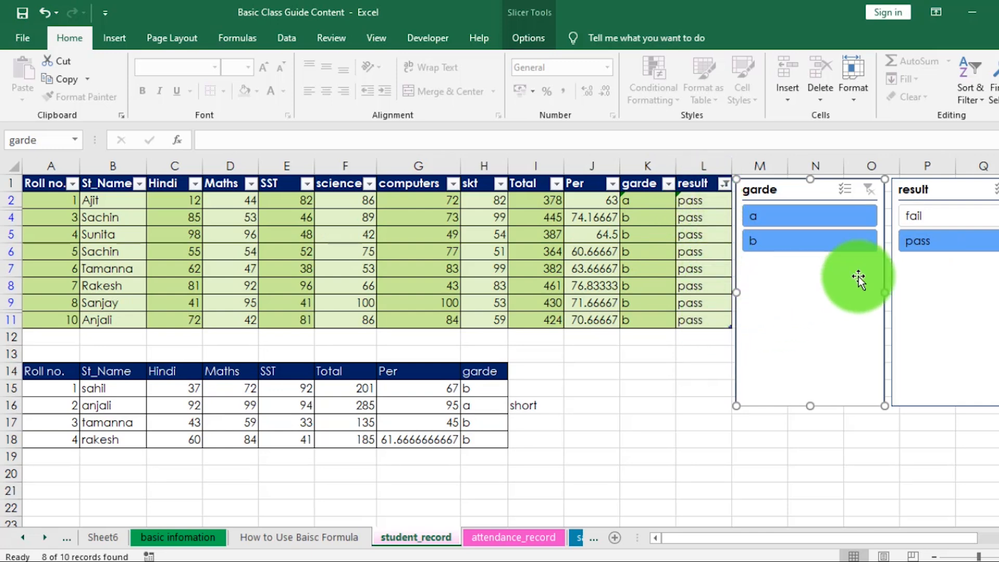
click(936, 219)
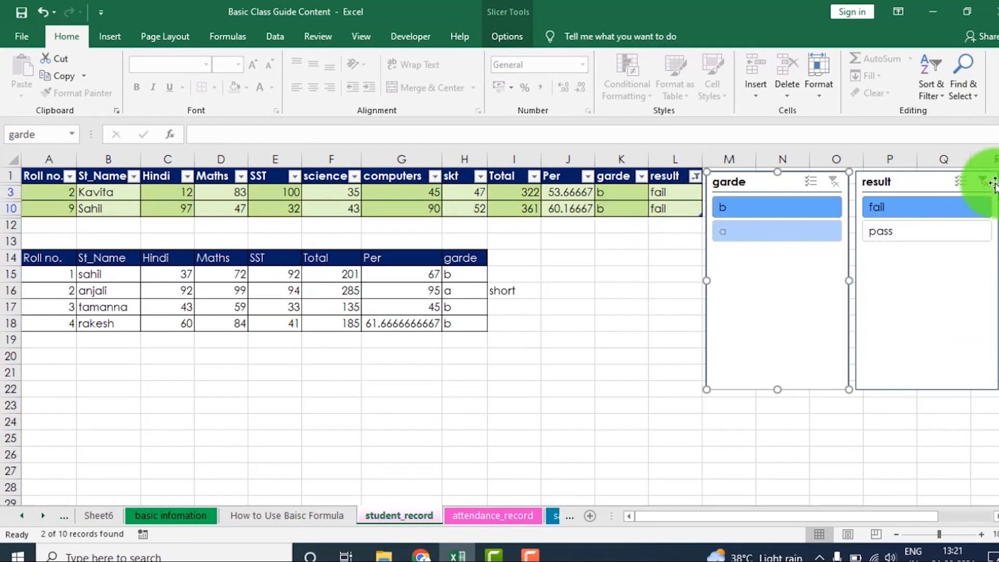
click(981, 183)
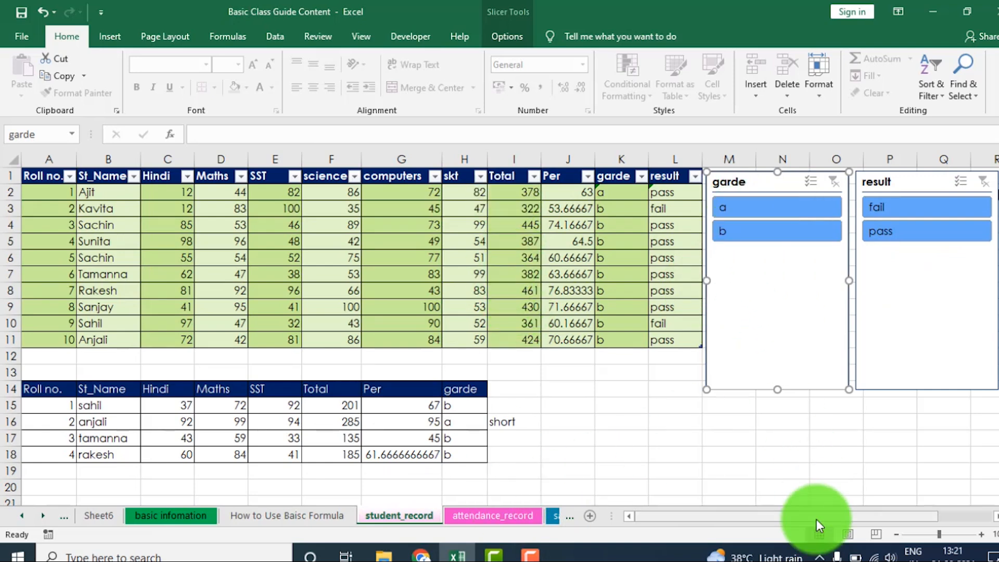
- Use the slicers to filter the student table by grade a, then grade b, combining b first with fail and finally with pass
click(755, 208)
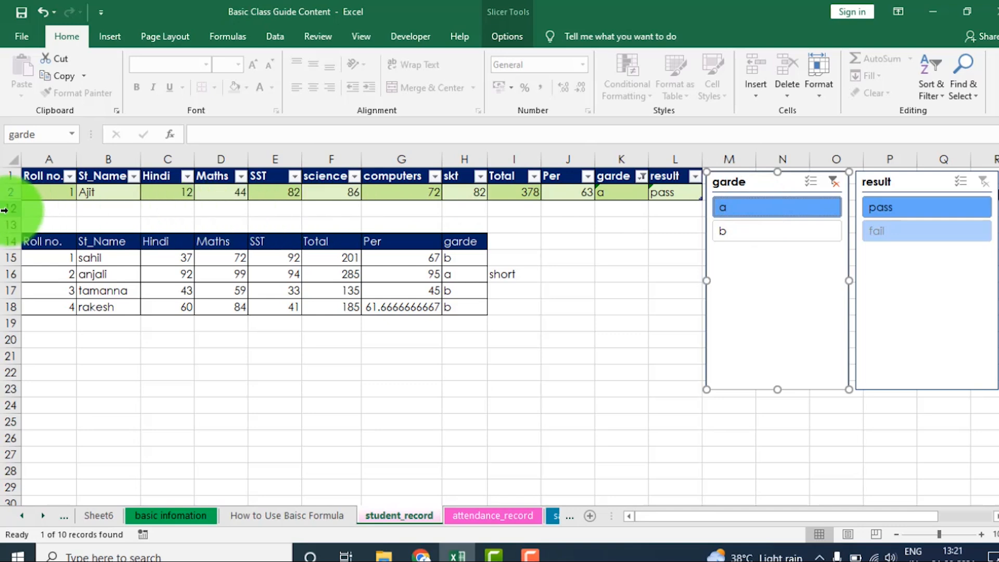
click(733, 229)
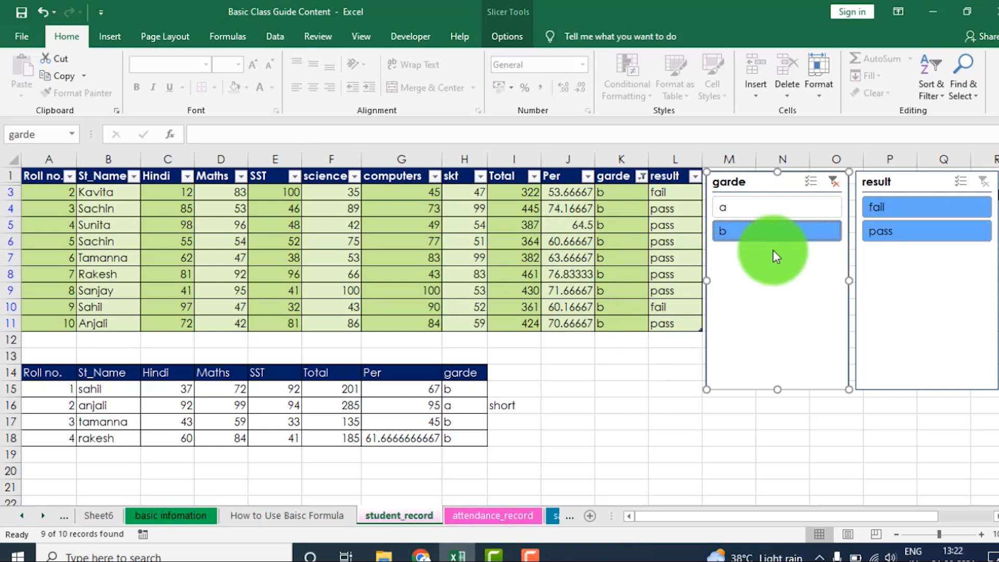
click(885, 207)
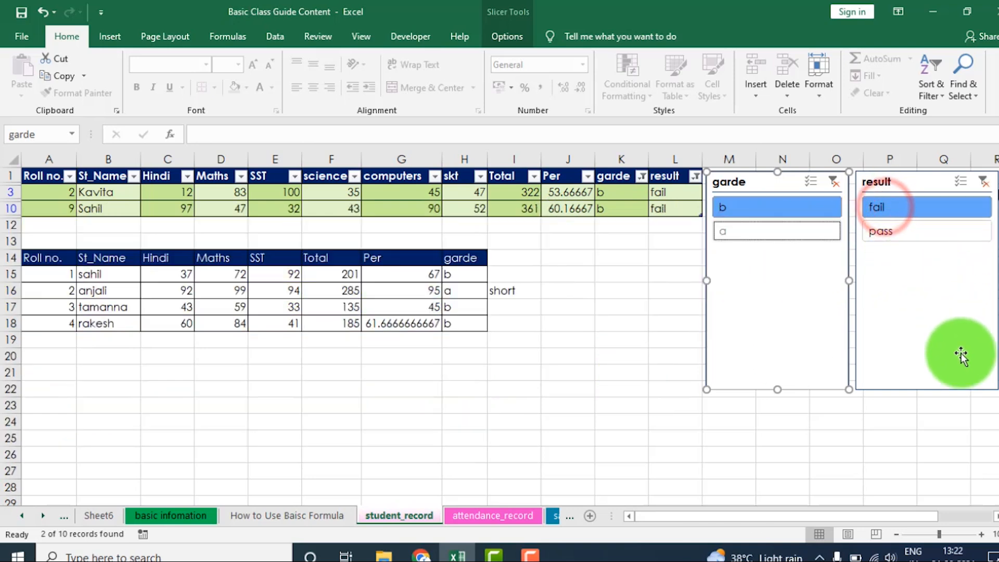
click(891, 233)
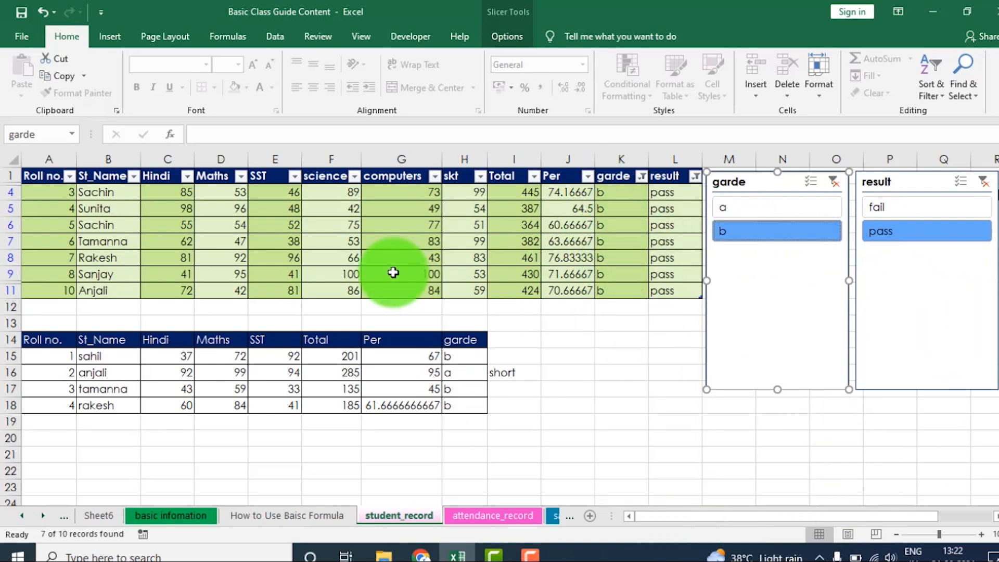
- Examine the export options available for the student table, and close them without exporting
click(250, 244)
click(505, 35)
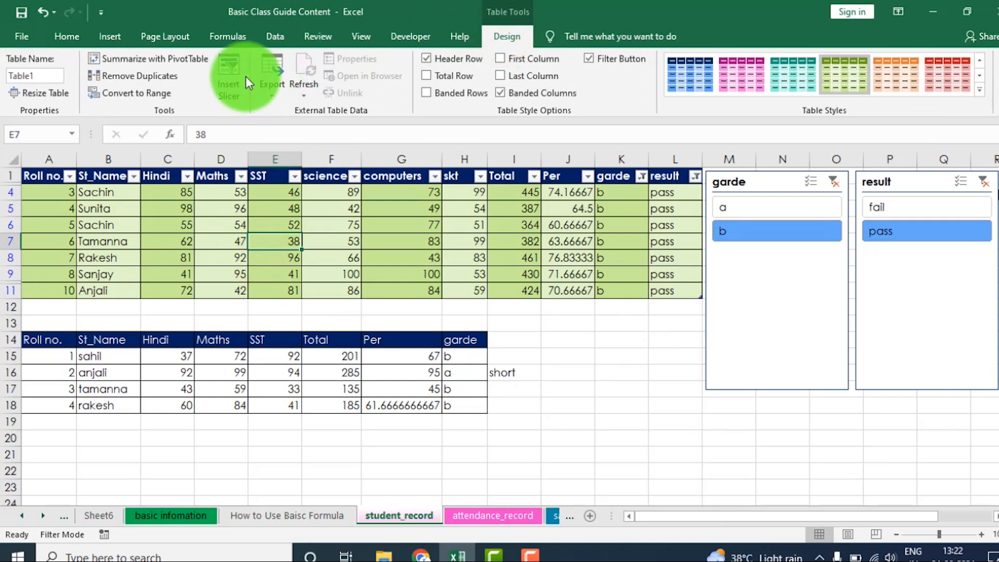
click(270, 98)
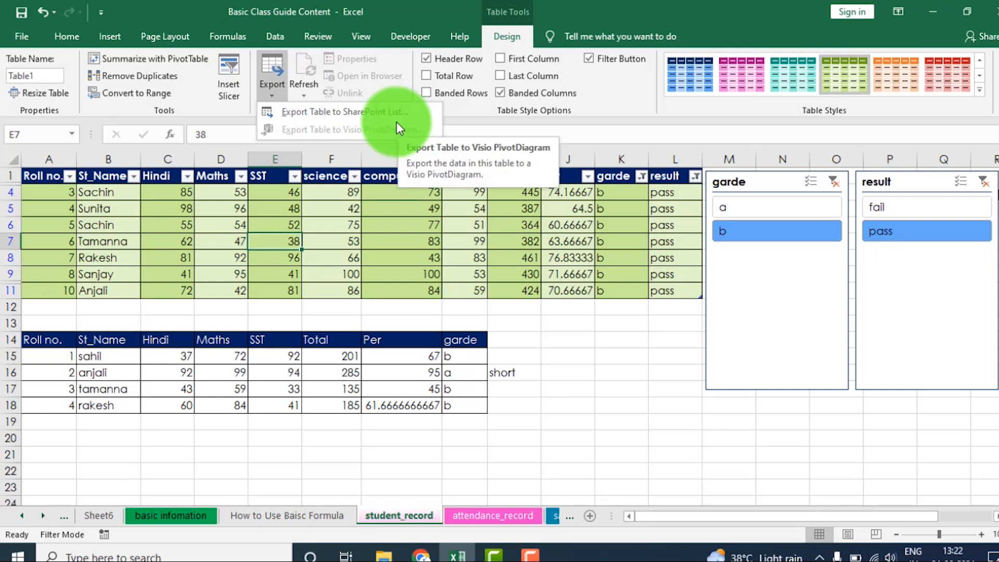
click(391, 263)
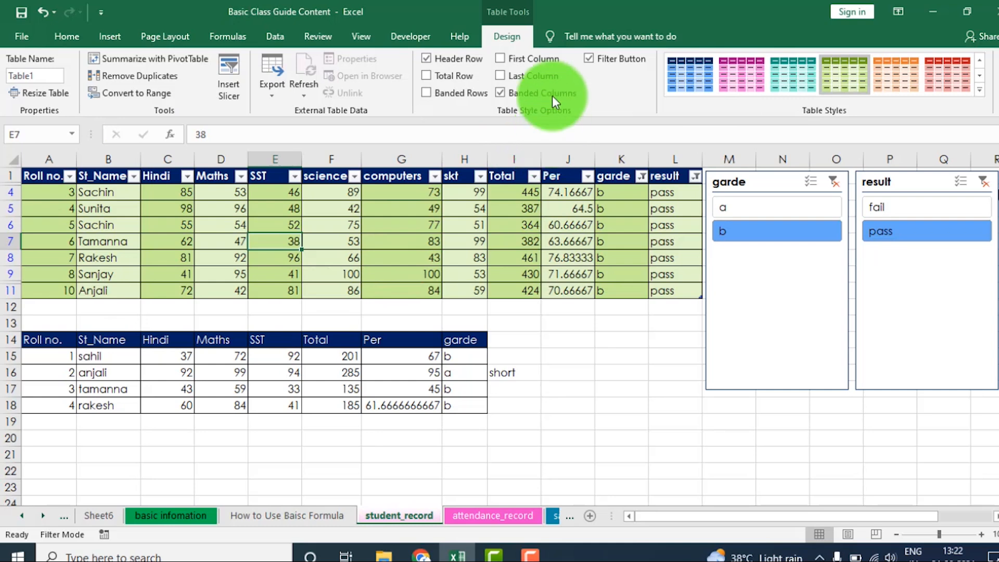
- Switch to the How to Use Baisc Formula worksheet
click(73, 36)
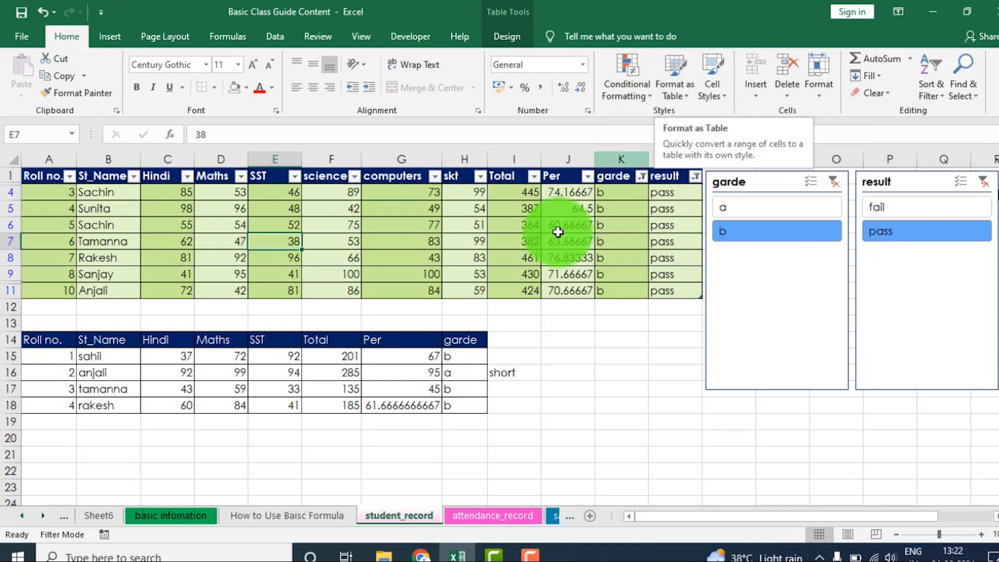
click(644, 388)
click(99, 514)
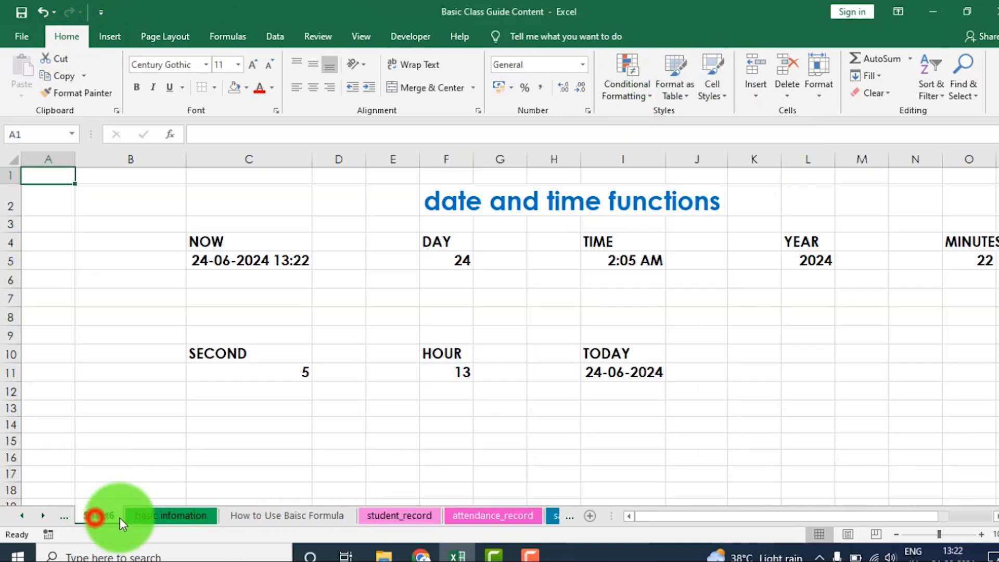
click(71, 512)
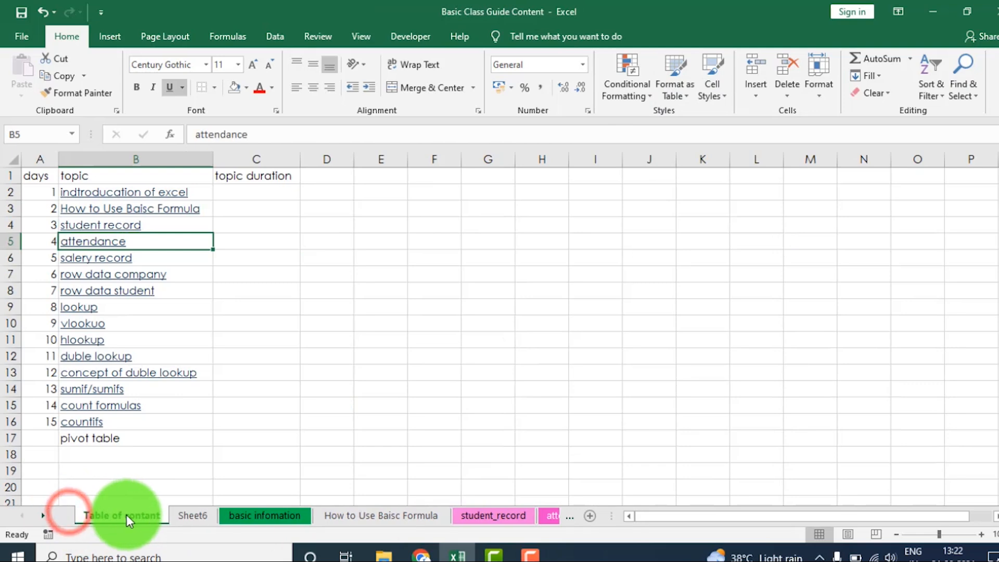
click(364, 515)
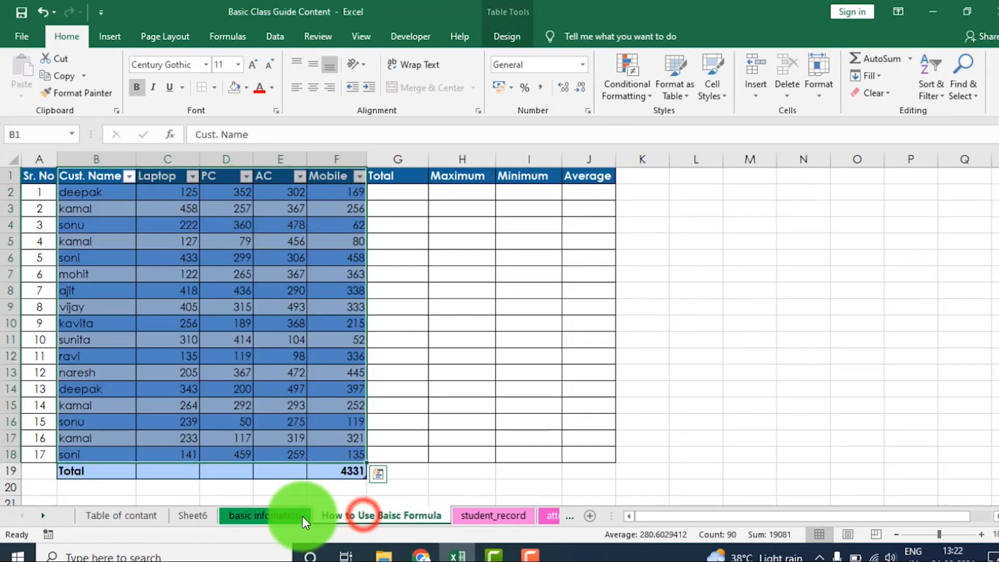
- Select the range A1:J18, examine the available Format as Table styles, and close them without applying one
click(588, 290)
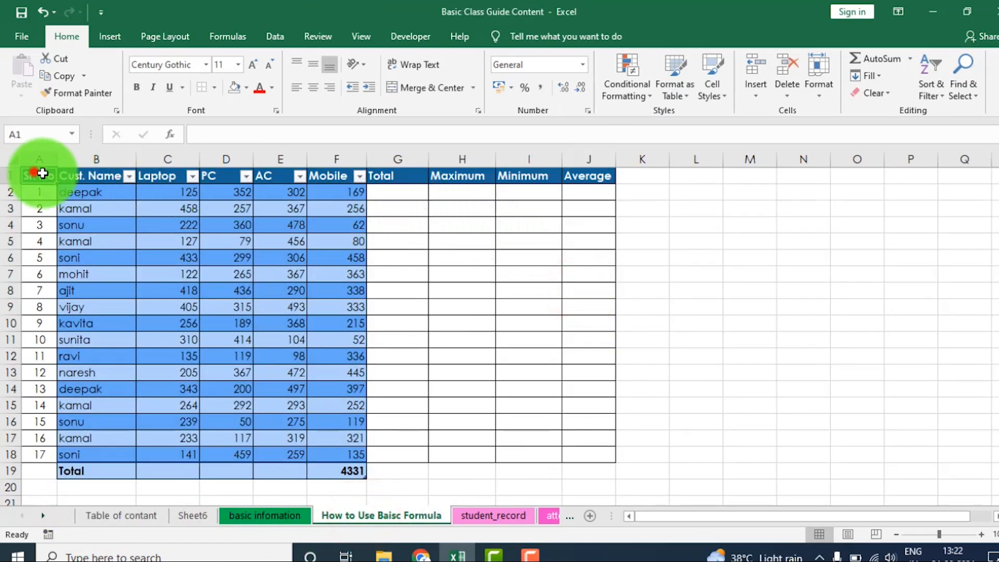
drag(37, 175, 587, 453)
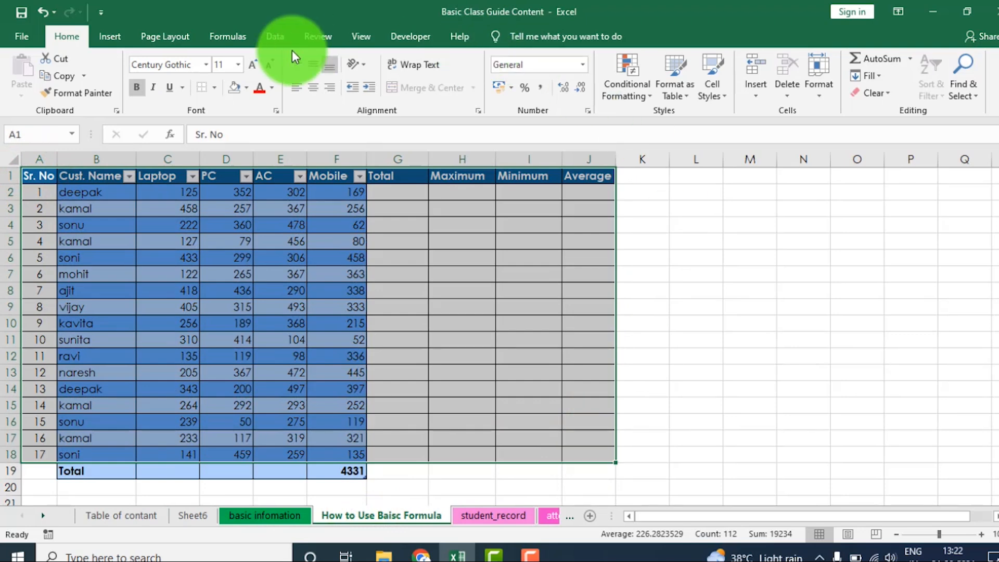
click(107, 35)
click(64, 39)
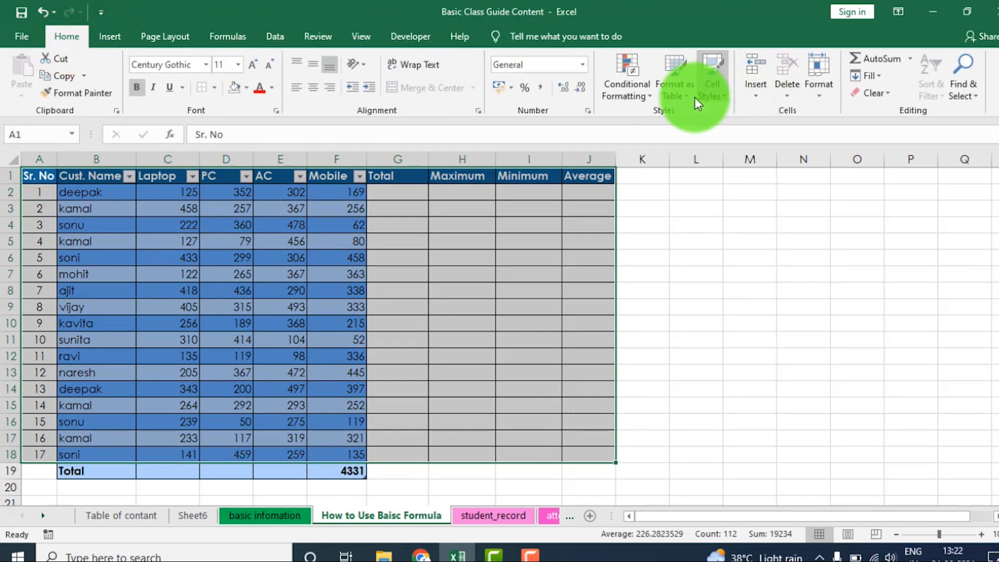
click(679, 92)
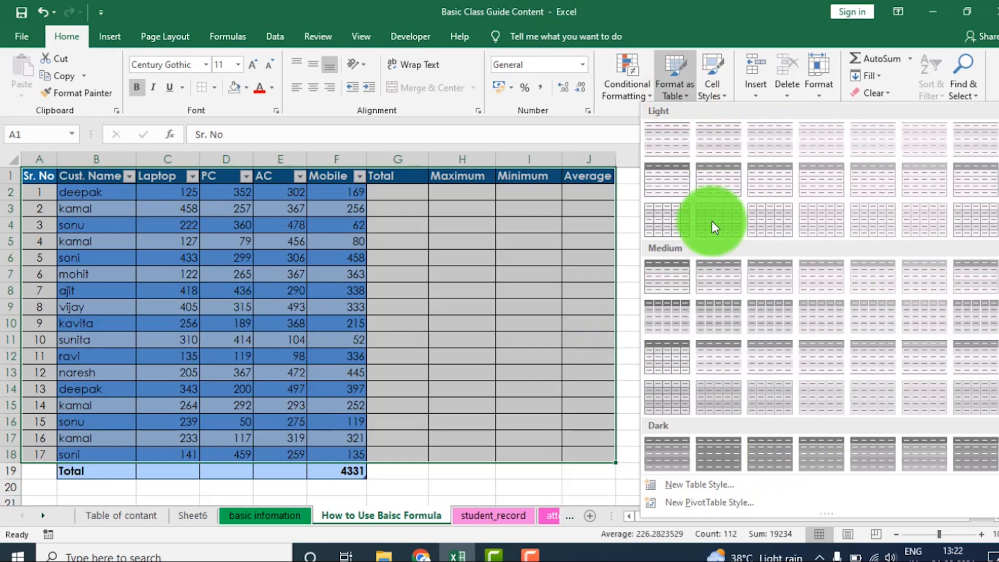
click(484, 385)
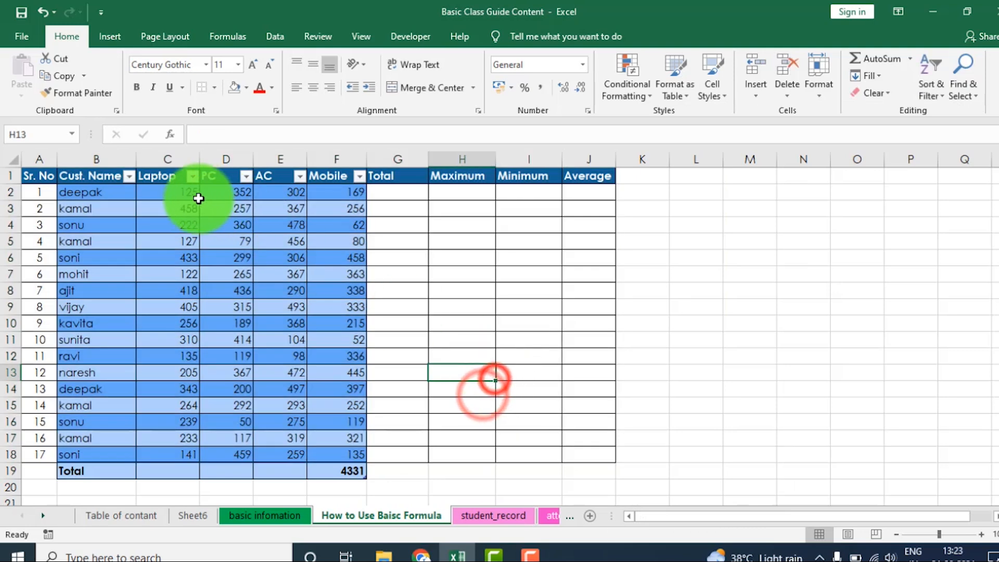
- Resize the customer sales table to the data range $A$1:$J$18
click(161, 277)
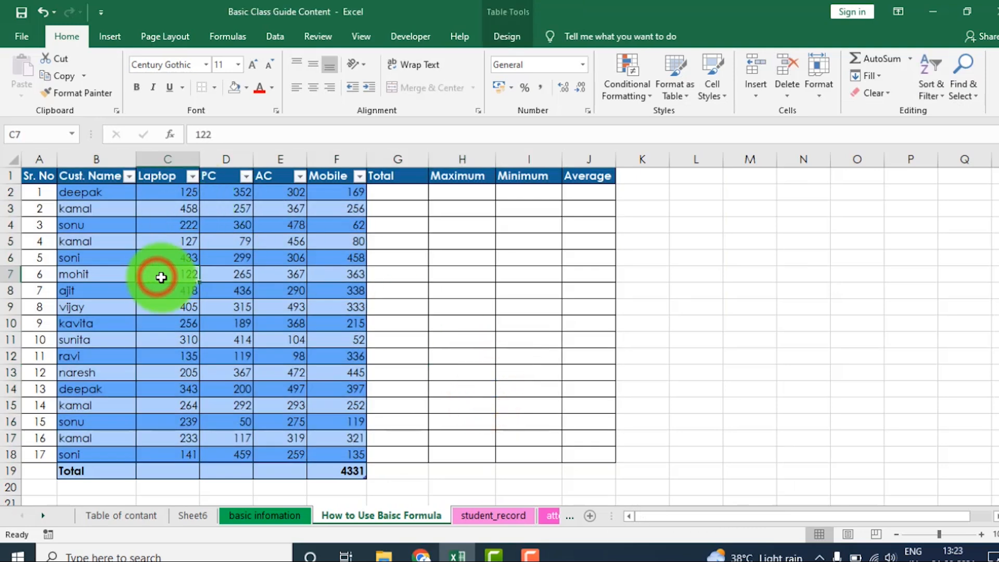
click(502, 37)
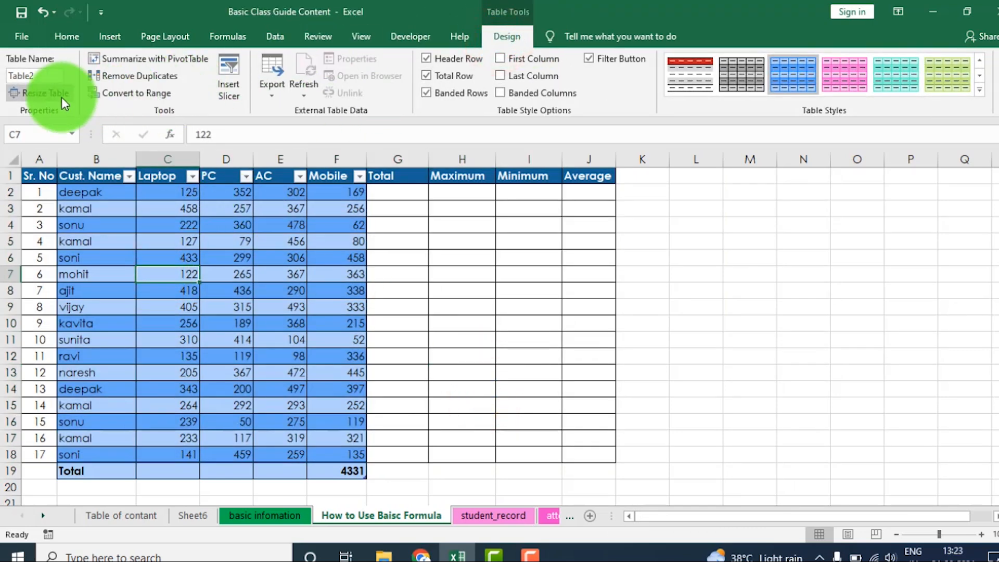
click(33, 95)
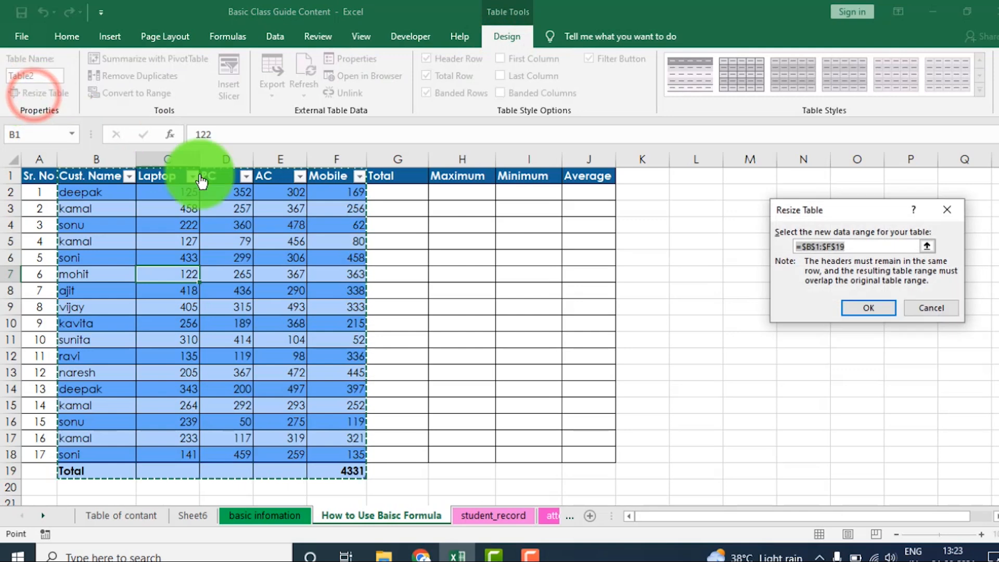
drag(29, 172, 577, 455)
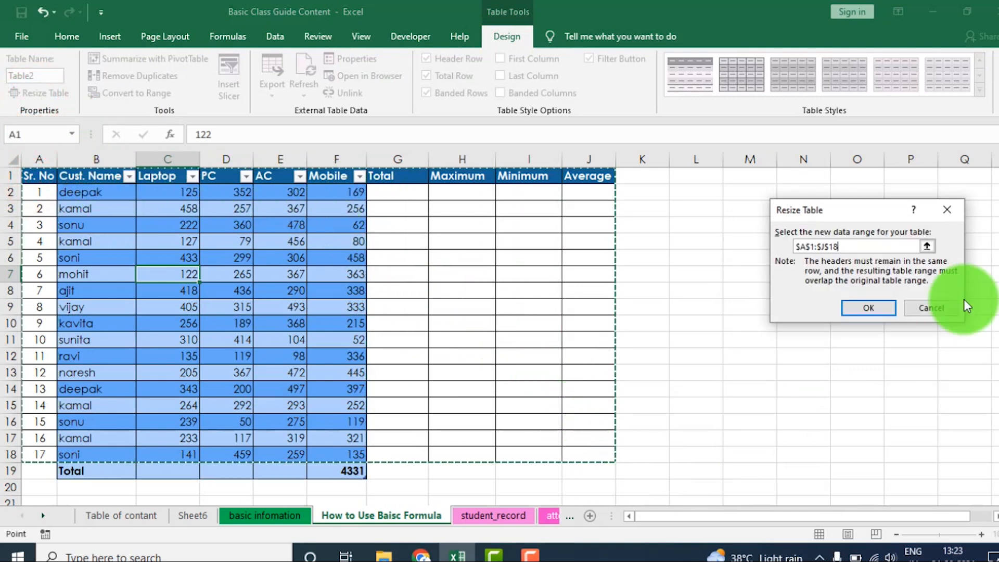
click(869, 308)
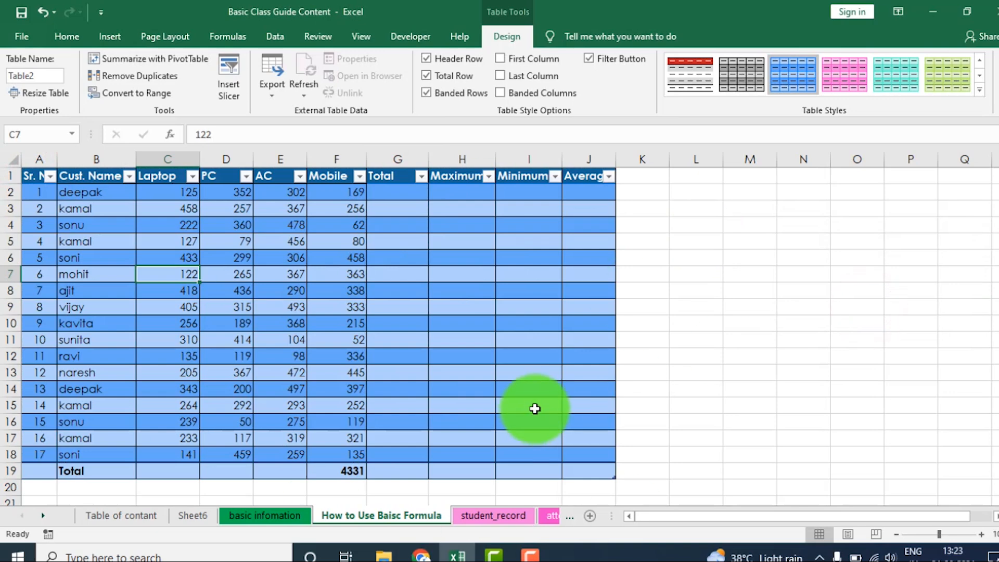
- Calculate the table's Total column from G2 with a SUM formula over each row's Laptop to Mobile columns
click(515, 337)
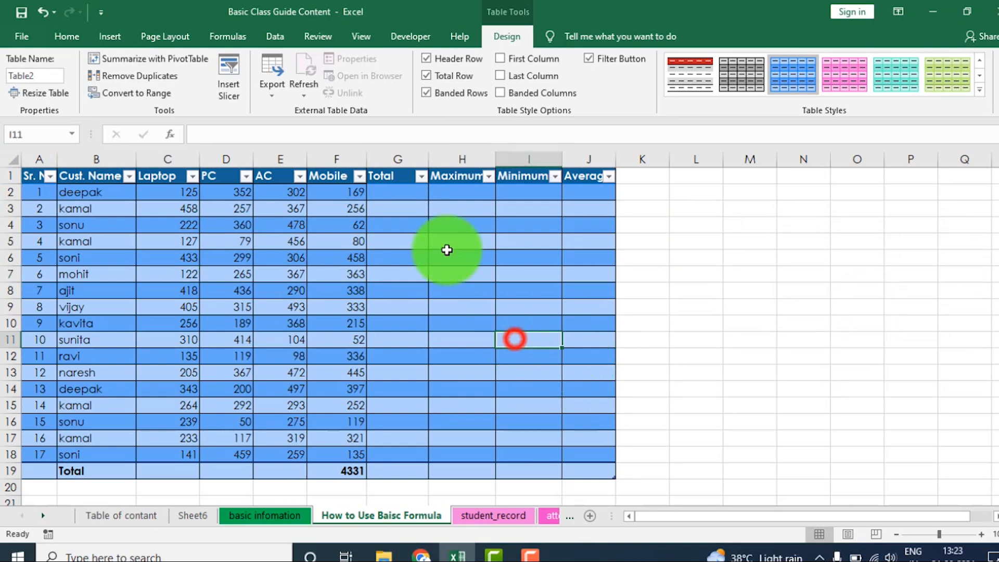
click(402, 194)
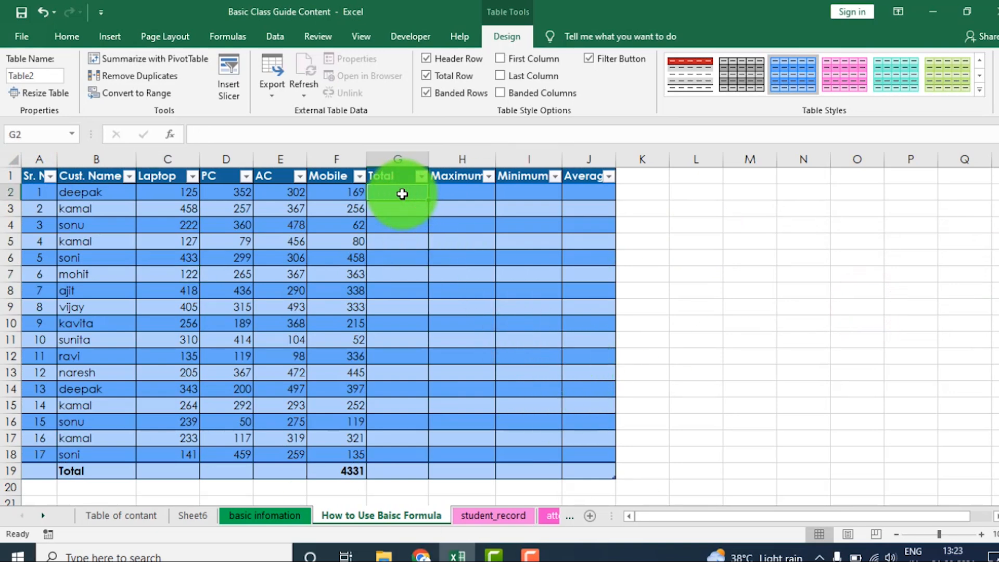
text(=sum)
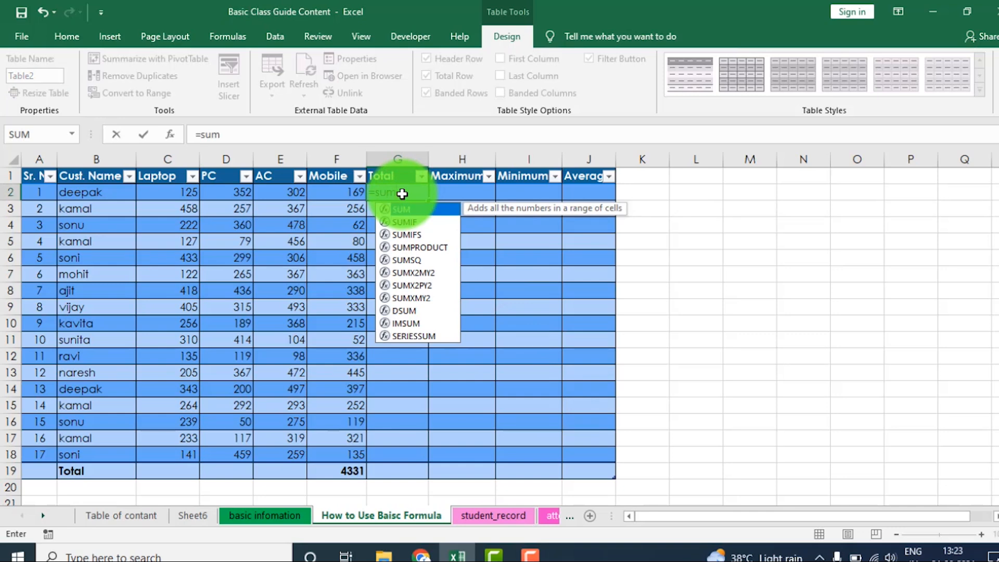
text(()
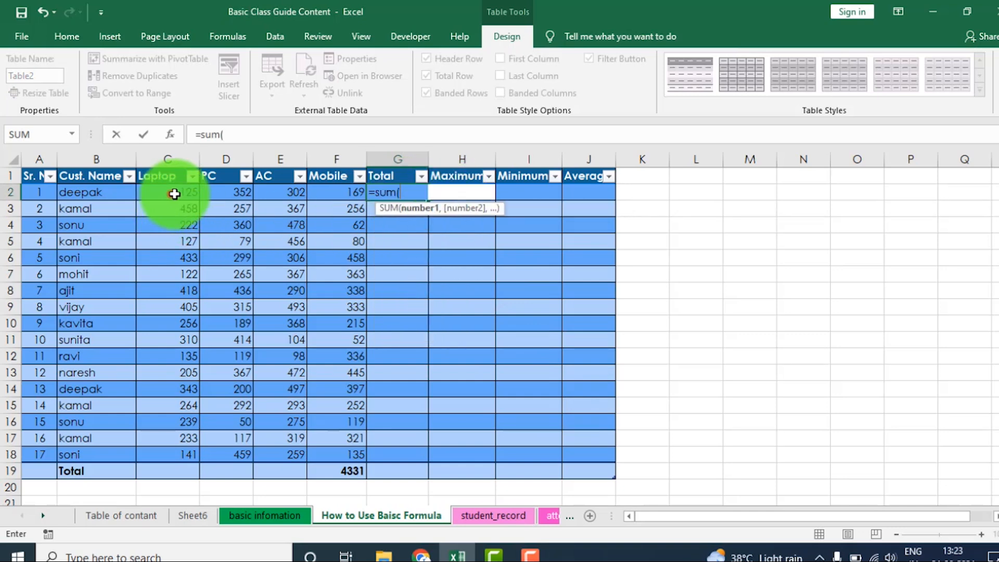
drag(171, 192, 315, 195)
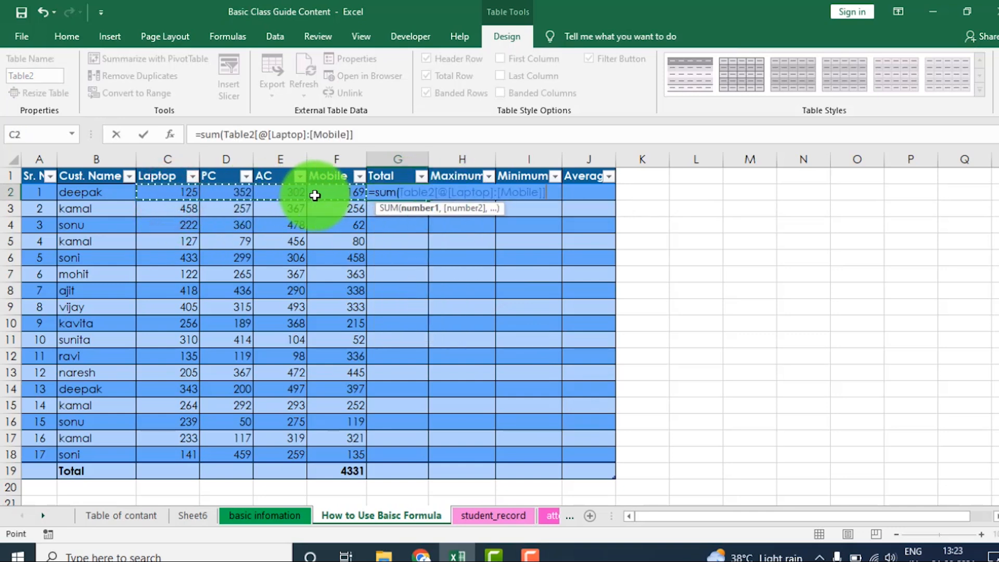
text())
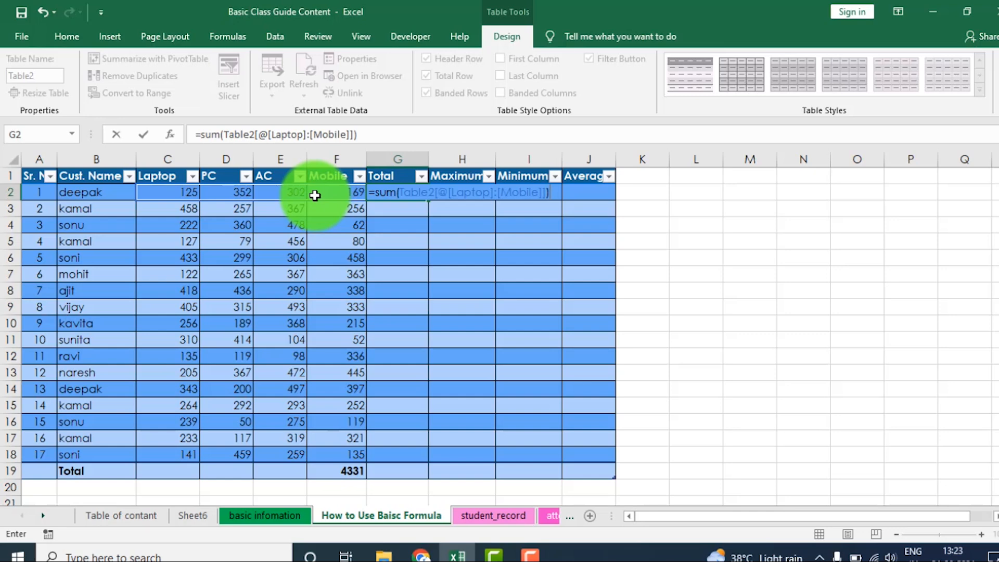
key(Return)
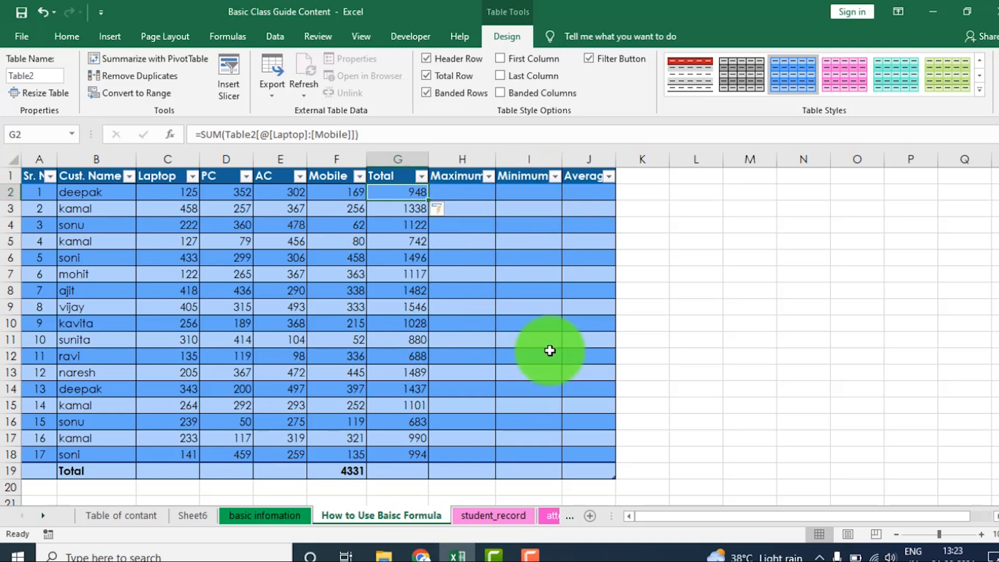
click(78, 37)
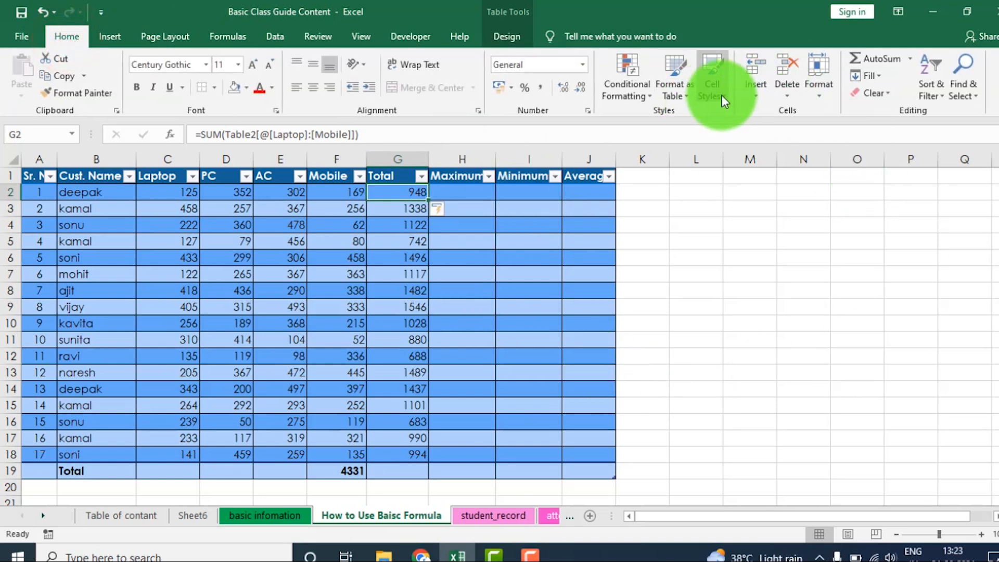
click(720, 94)
click(358, 332)
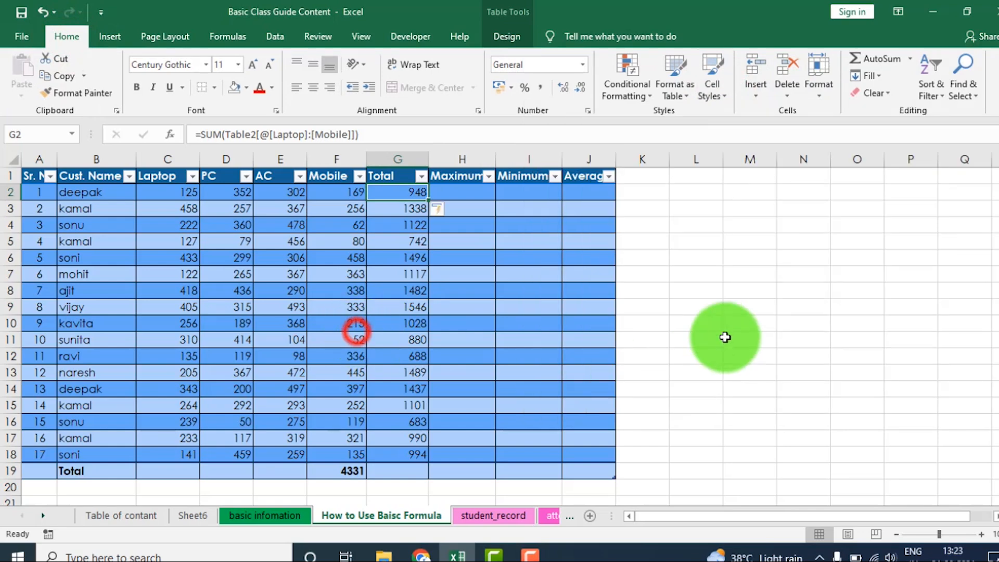
click(687, 323)
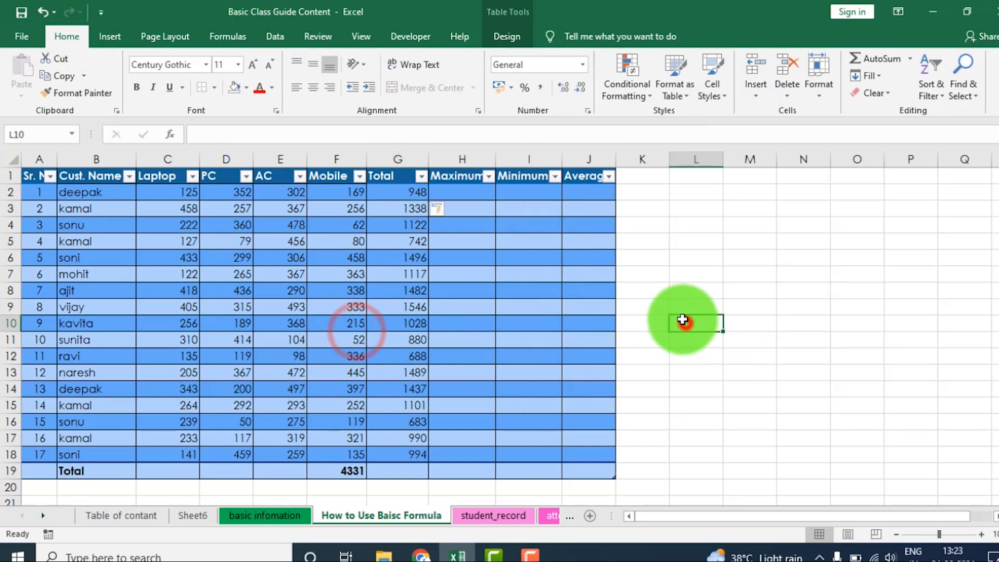
click(663, 194)
scroll(696, 312, down, 2)
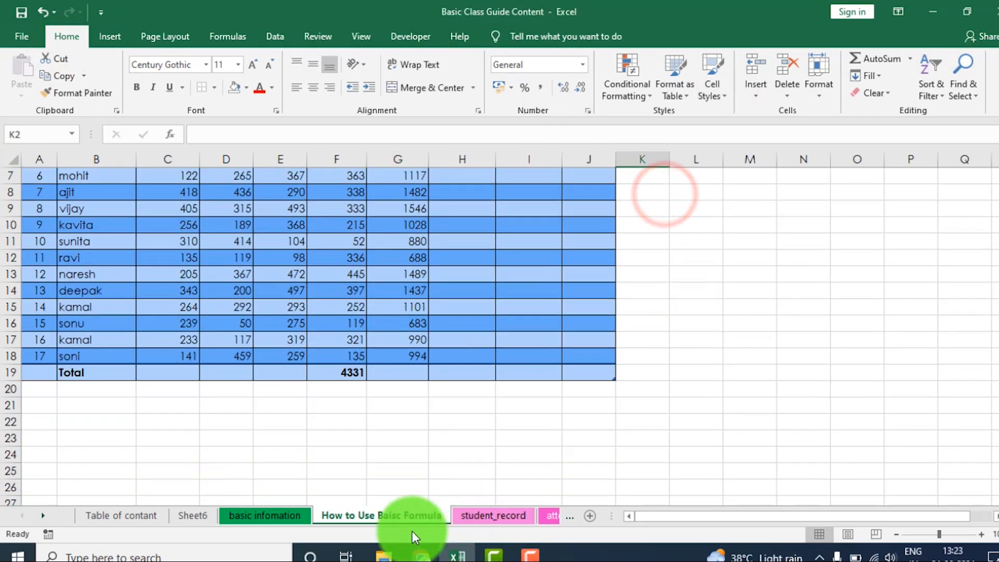
- On the student_record sheet, select the second table's data rows A15:H18 and preview cell styles on them
click(494, 516)
scroll(541, 390, down, 1)
scroll(520, 388, up, 1)
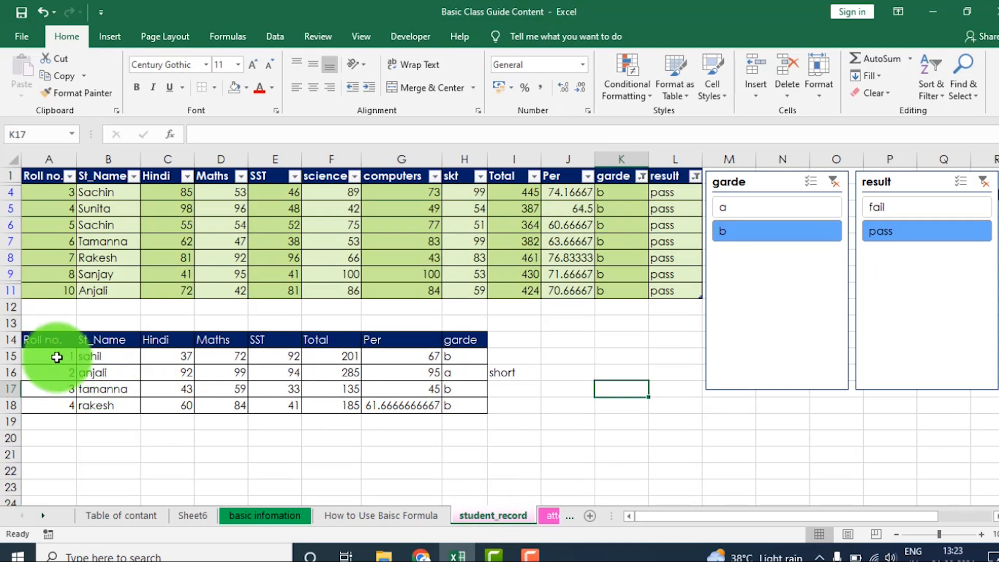
drag(57, 357, 457, 409)
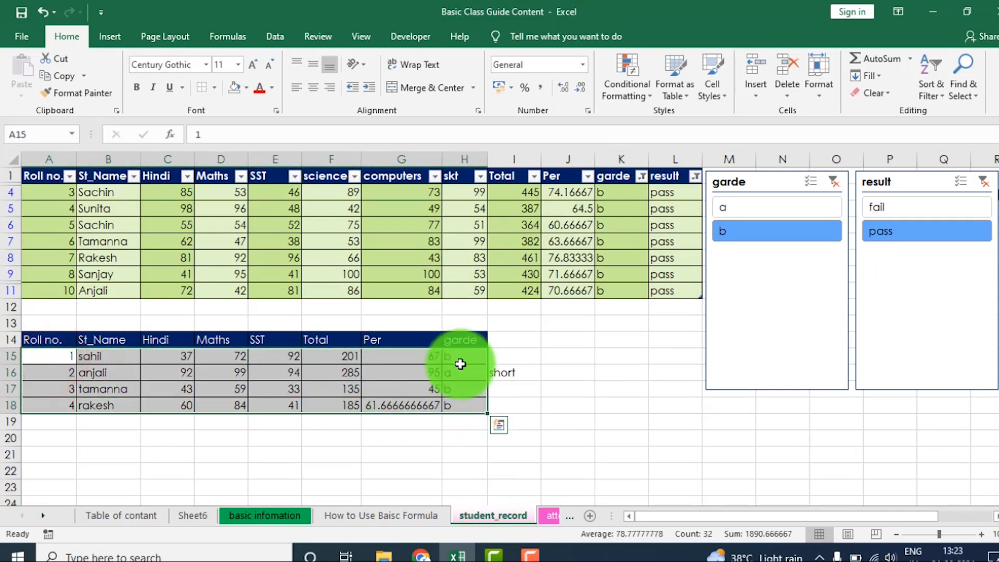
click(719, 93)
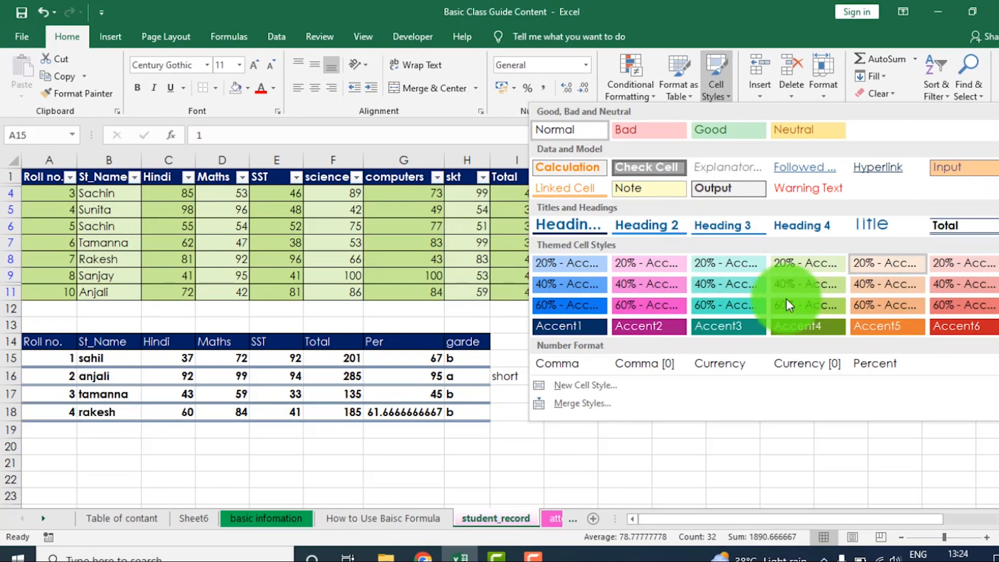
- Start a new cell style, examine its fill, border, font and alignment settings, and cancel without creating it
click(594, 387)
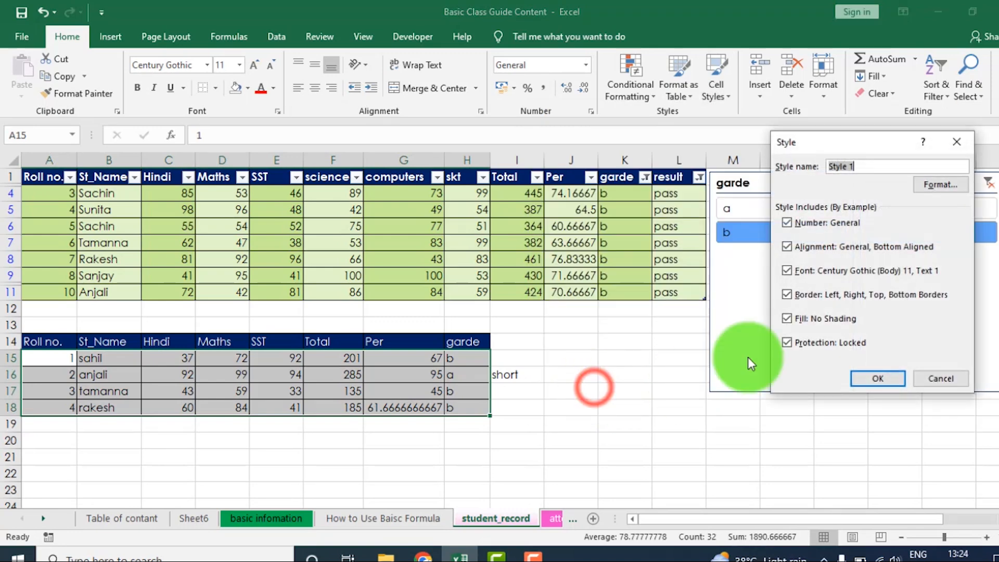
click(833, 168)
click(940, 184)
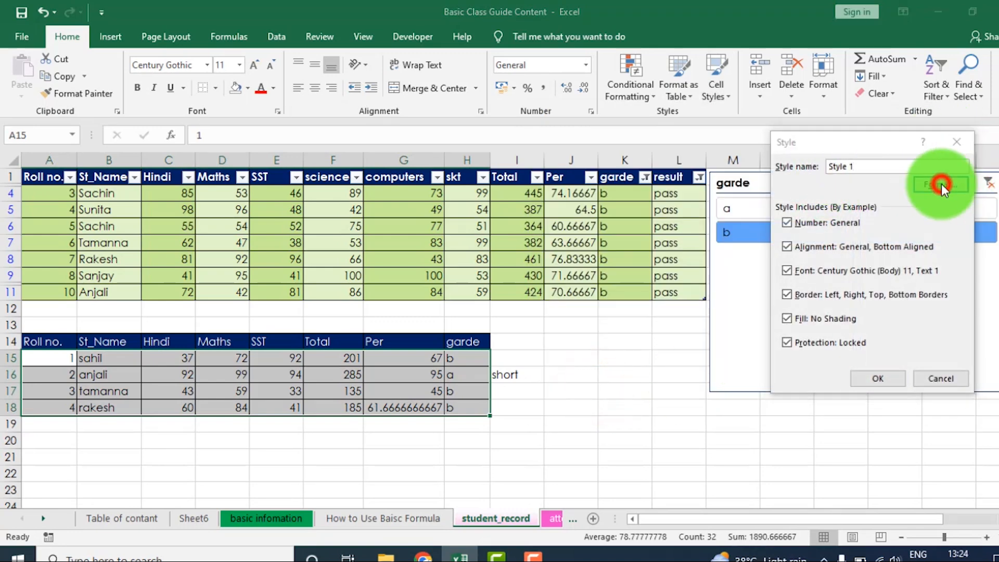
click(824, 125)
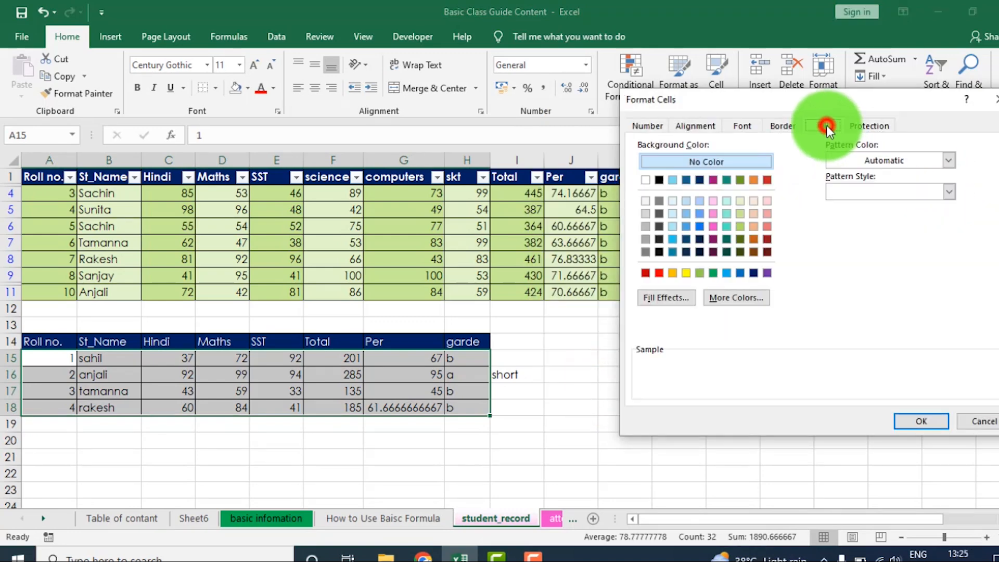
click(783, 126)
click(742, 126)
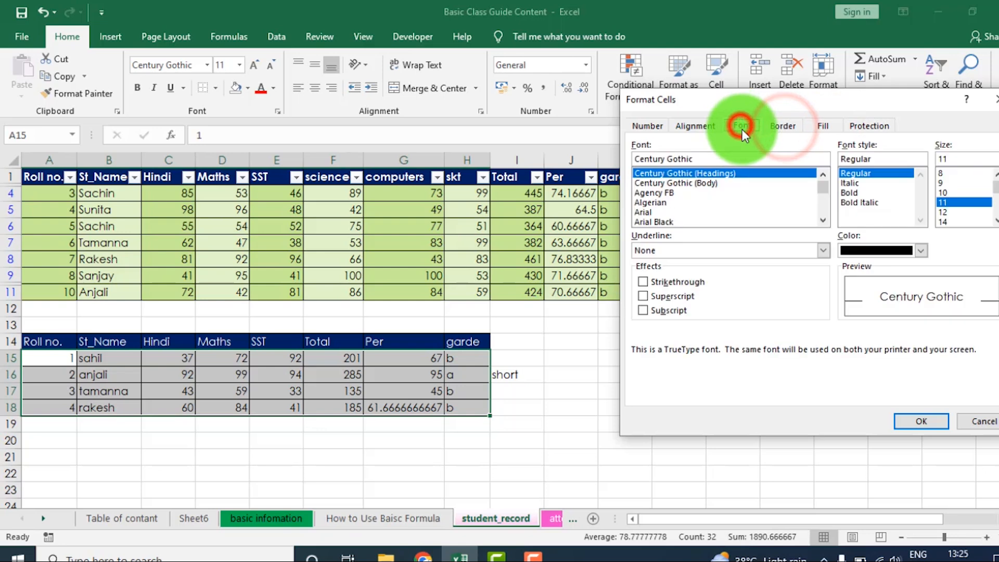
click(695, 126)
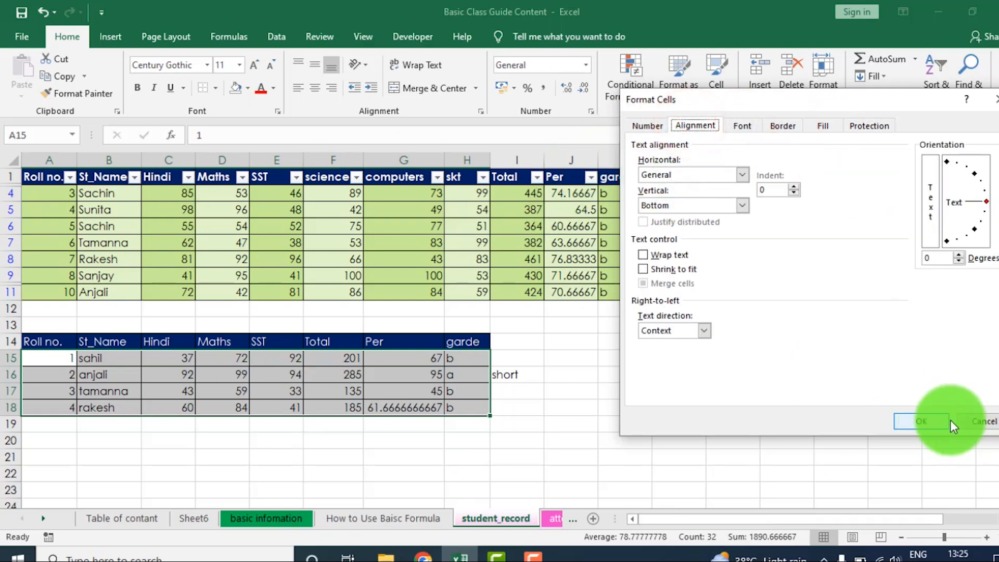
click(983, 420)
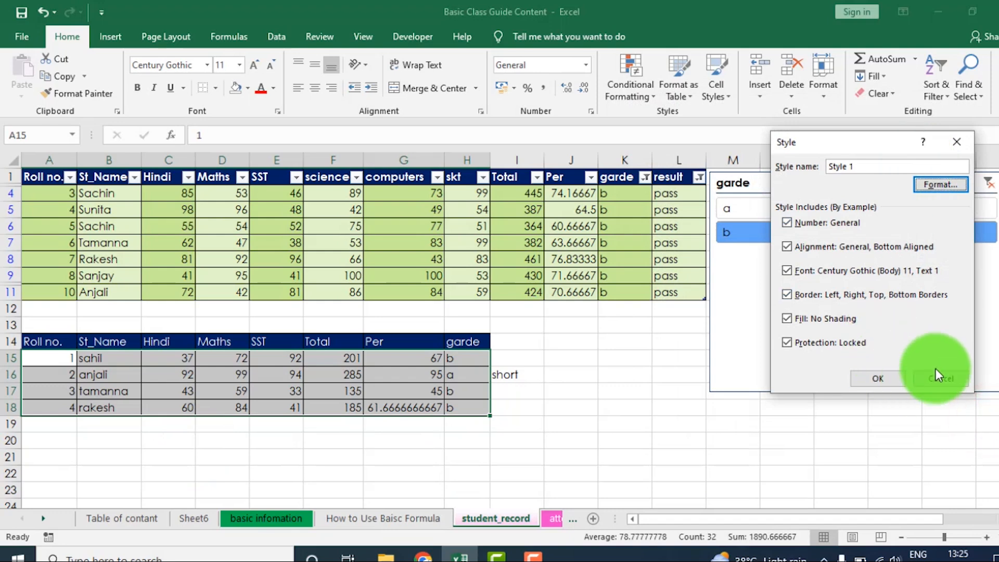
click(935, 376)
click(725, 98)
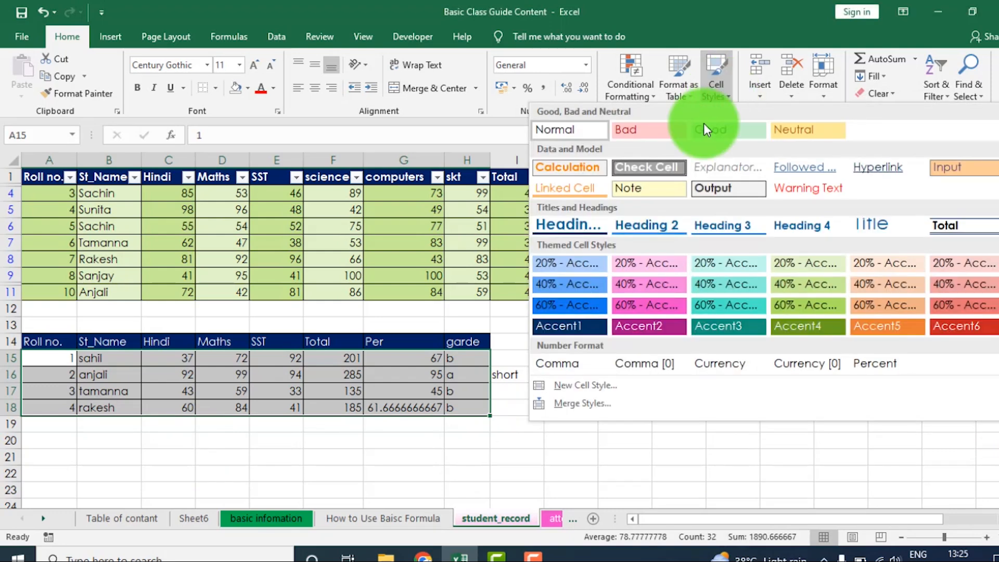
click(583, 388)
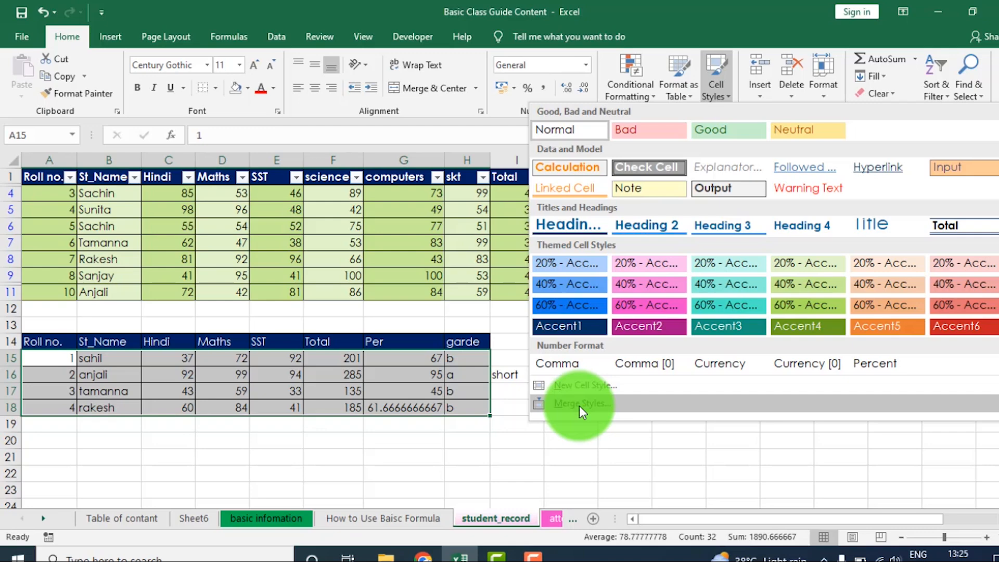
- Start a new table style, look over its table element and formatting options, and cancel without creating it
click(686, 98)
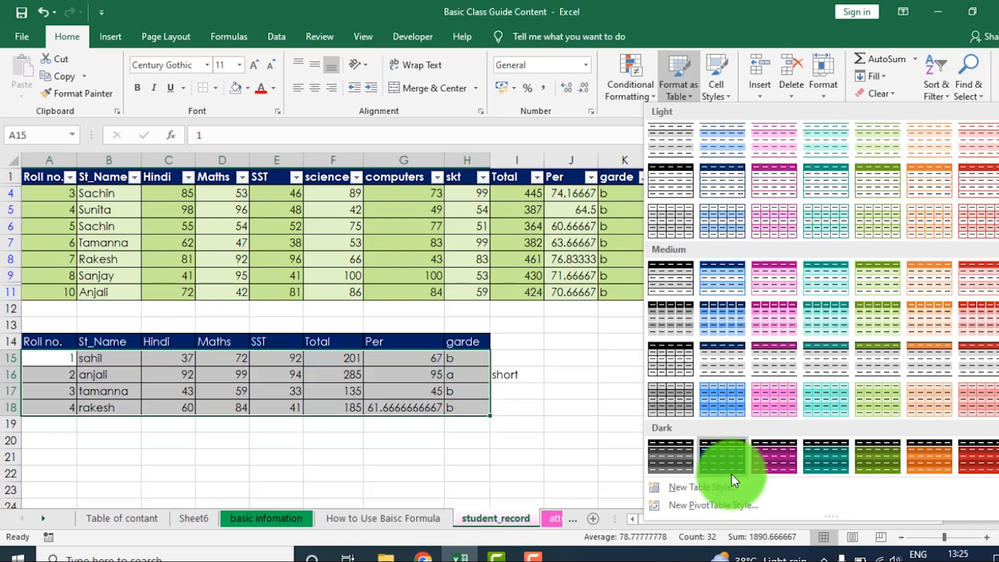
click(711, 486)
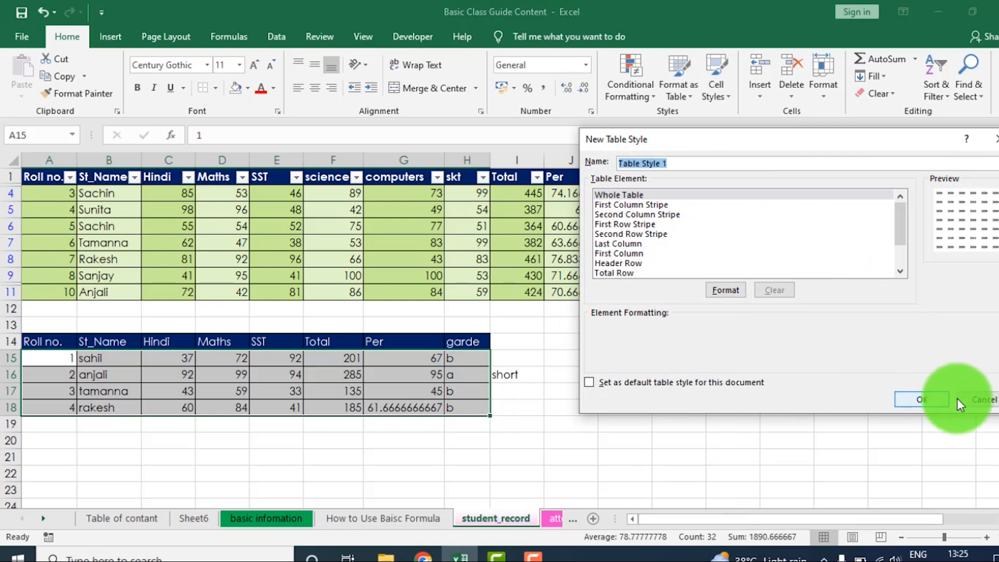
click(977, 399)
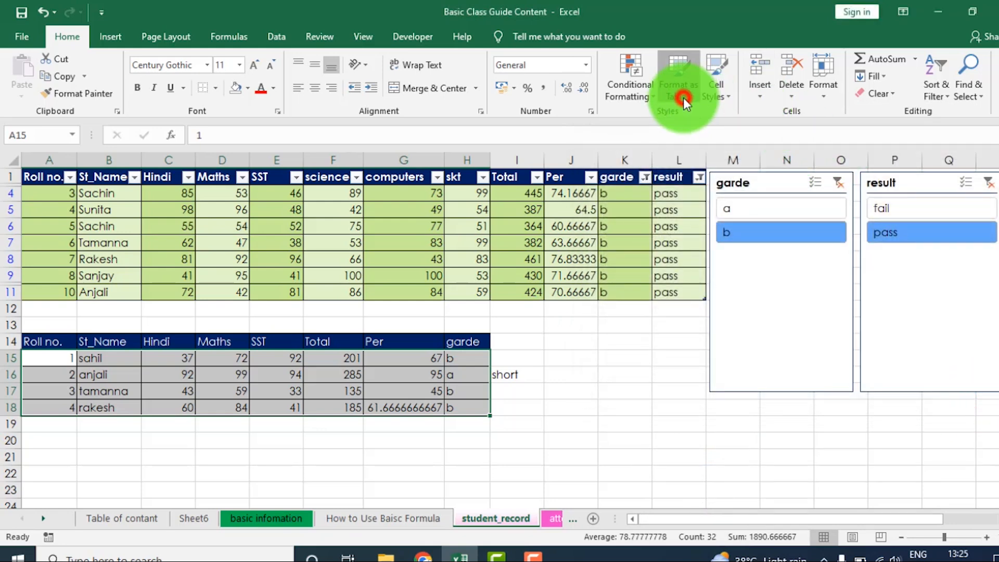
click(682, 97)
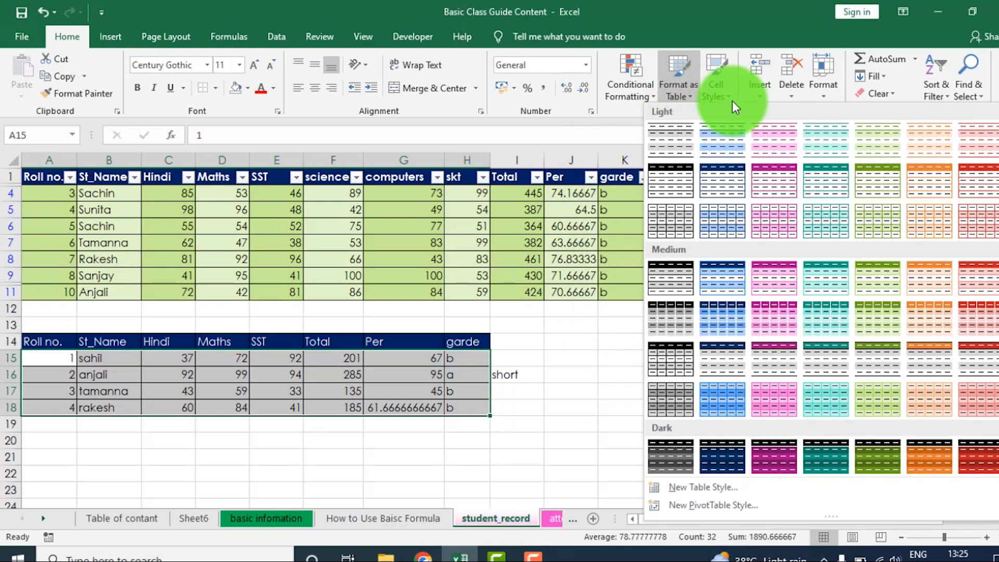
click(721, 490)
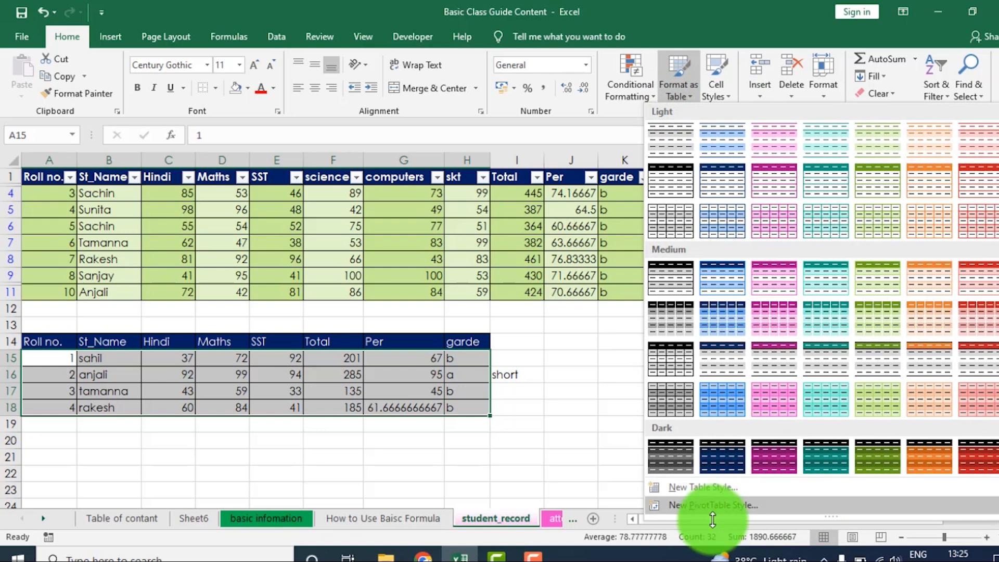
click(681, 93)
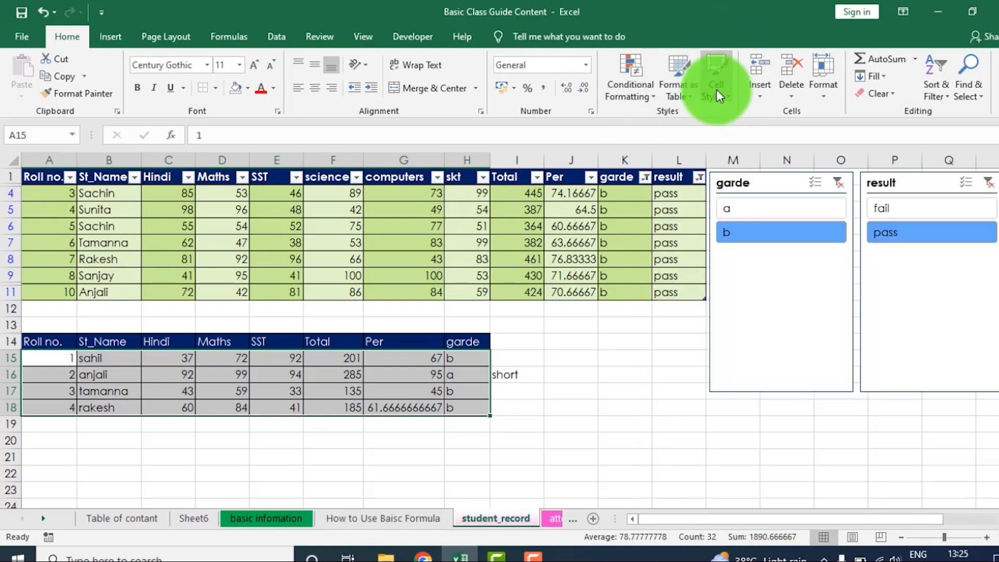